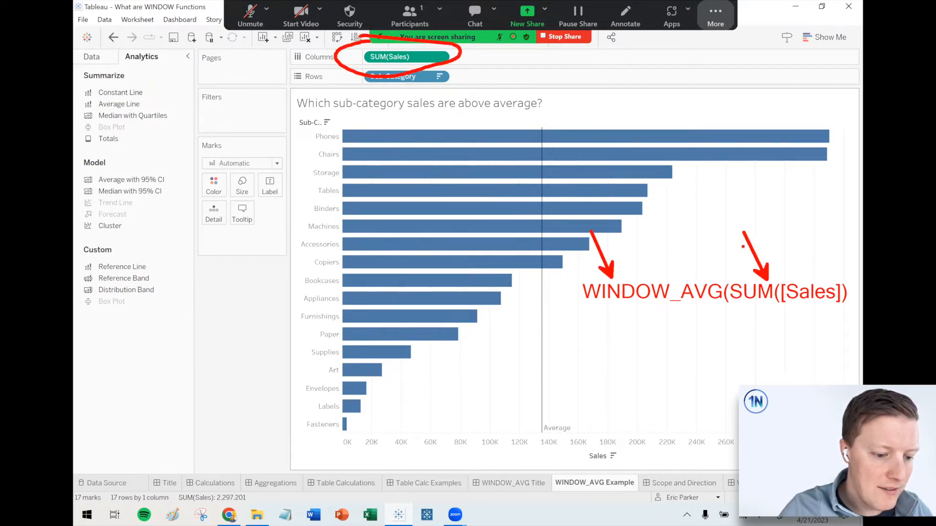
Step: Create a new calculated field and name it "Above Avg Sales?"
left_click(91, 56)
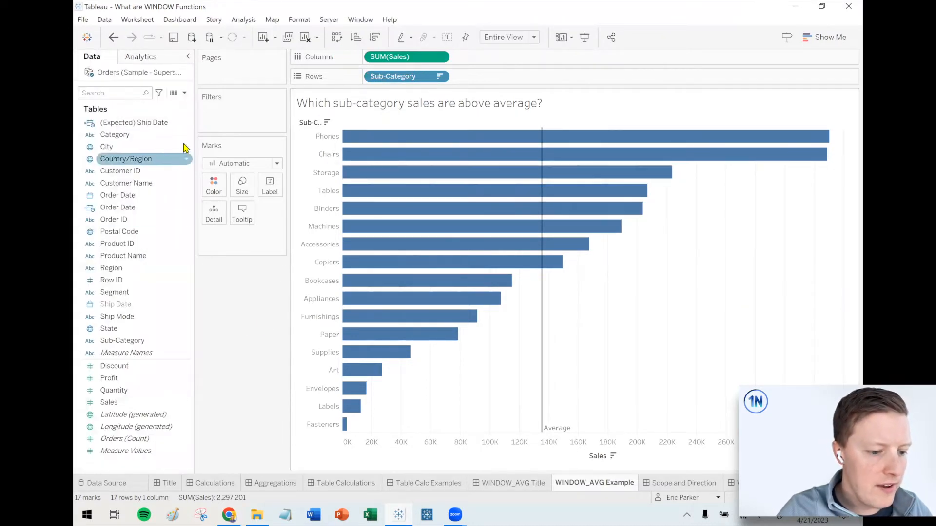
left_click(185, 93)
left_click(146, 105)
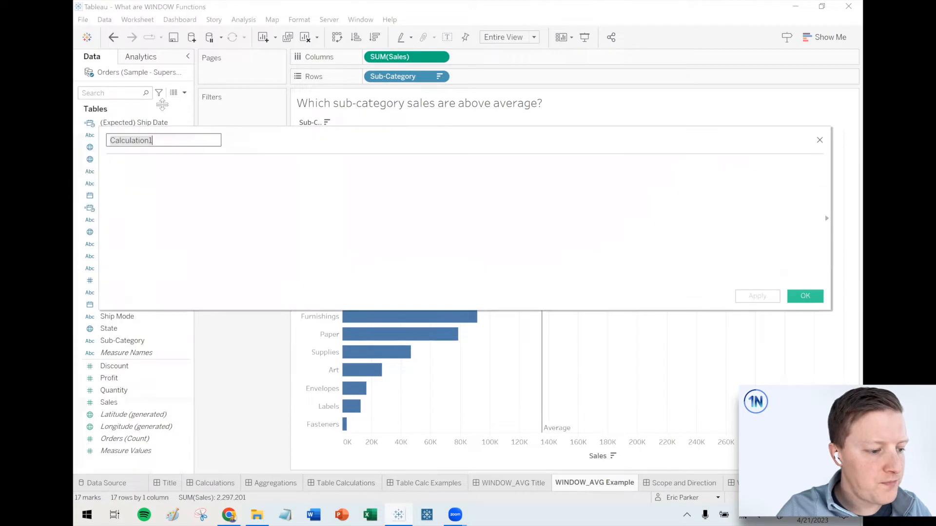
left_click_drag(289, 145, 334, 216)
type("Ab")
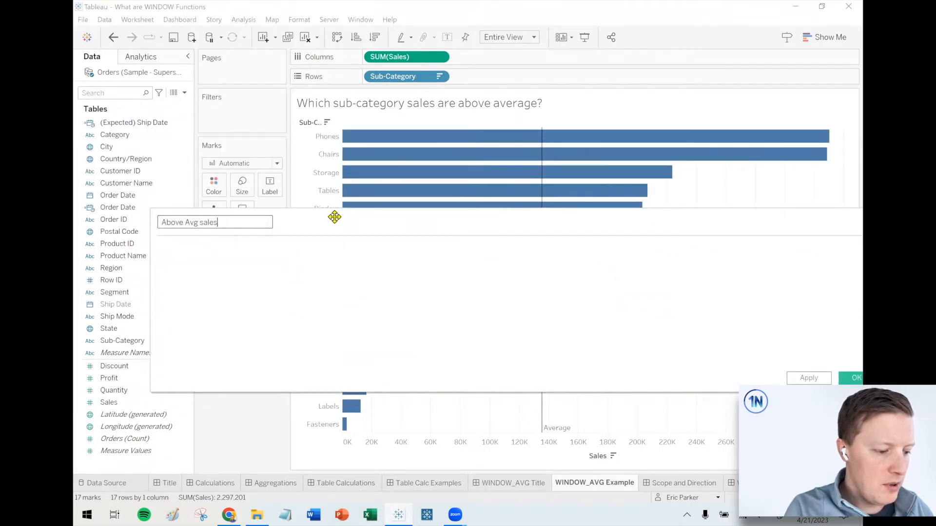
type("ove Avg Sales?")
Step: Enter the formula SUM([Sales]) >= WINDOW_AVG(SUM([Sales])) for the calculated field
left_click(347, 276)
left_click_drag(387, 58, 543, 258)
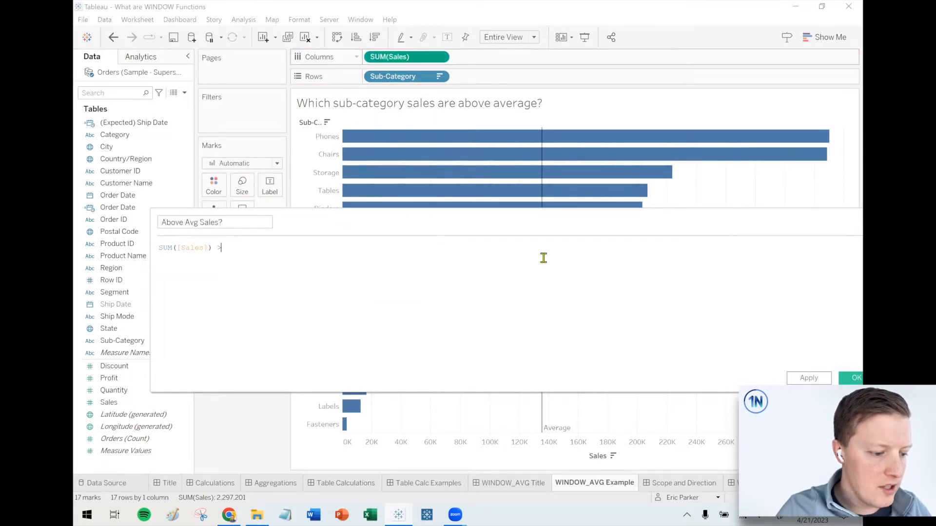
type(">=")
scroll(513, 317, "up", 4)
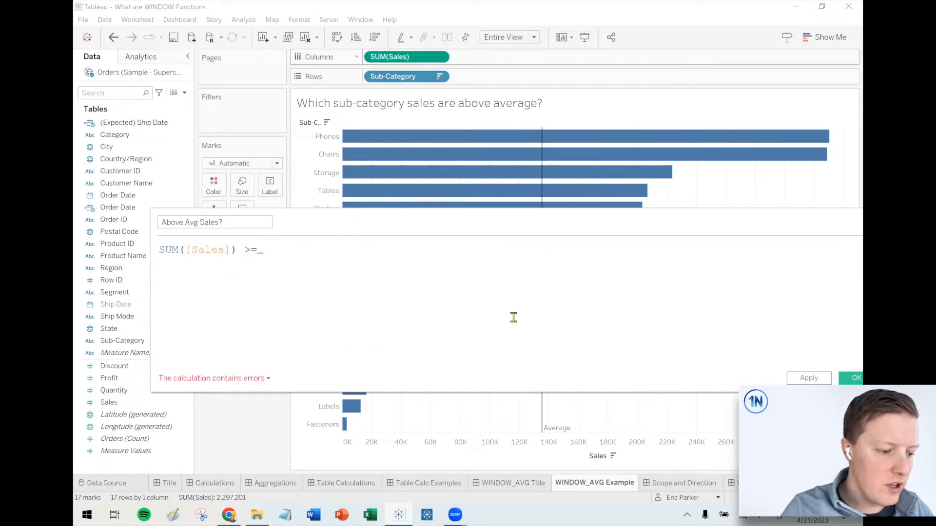
type("WINDOW_AVG(SUM(S")
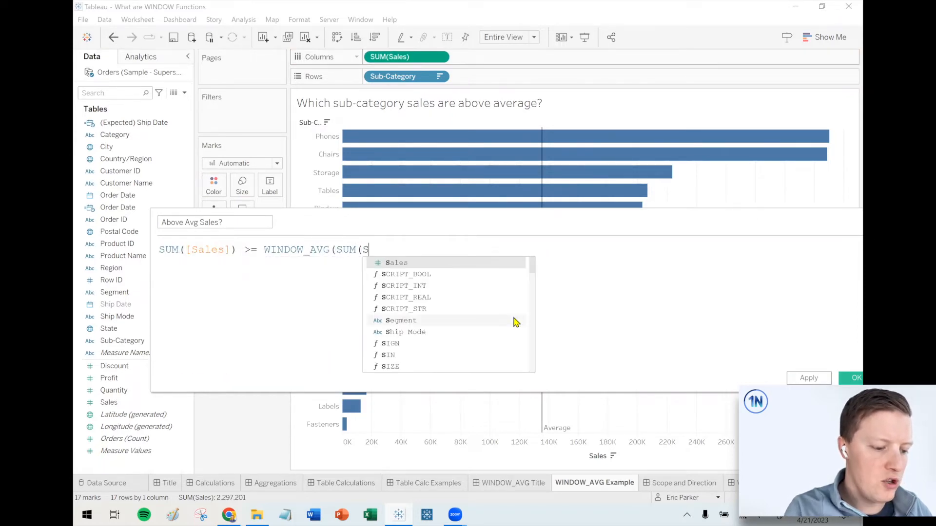
key("Return")
type("))")
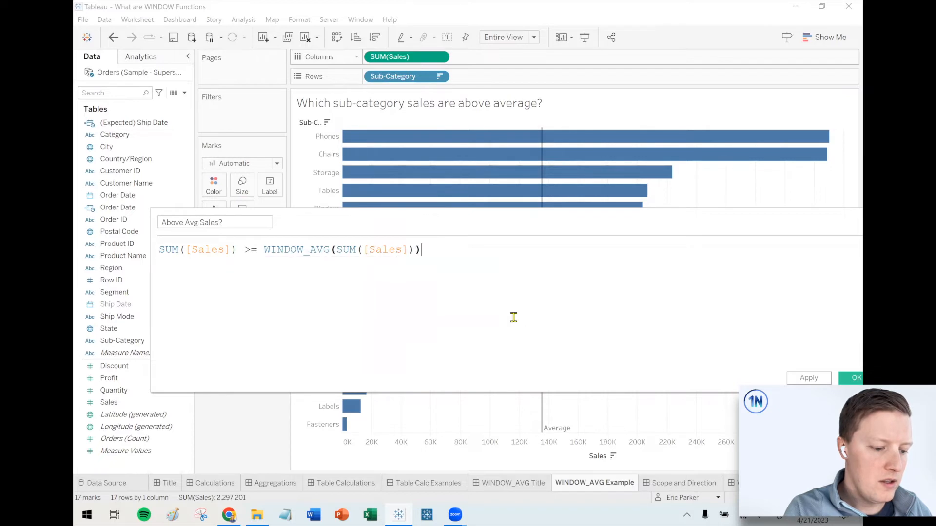
Step: Narrow the calculation editor, show its function reference, and browse the Table Calculation functions down to the WINDOW functions
left_click_drag(324, 215, 263, 202)
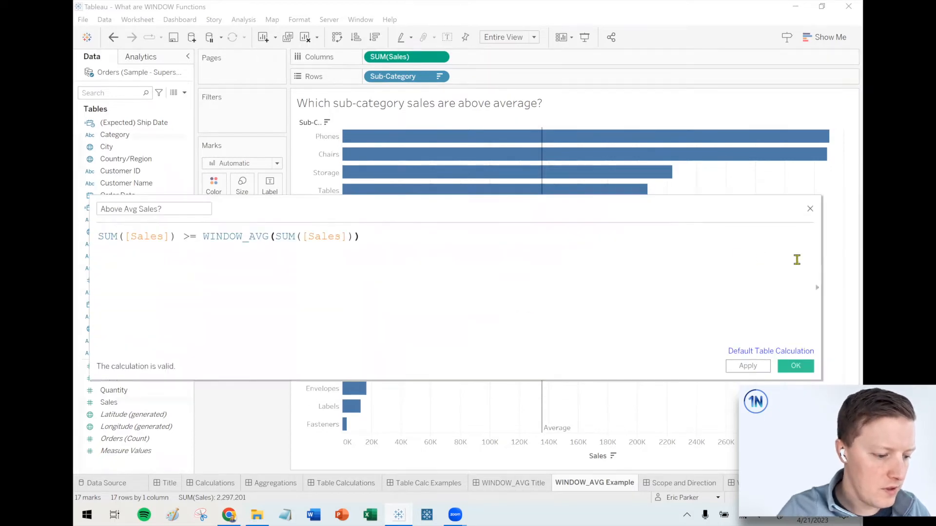
left_click_drag(823, 260, 437, 256)
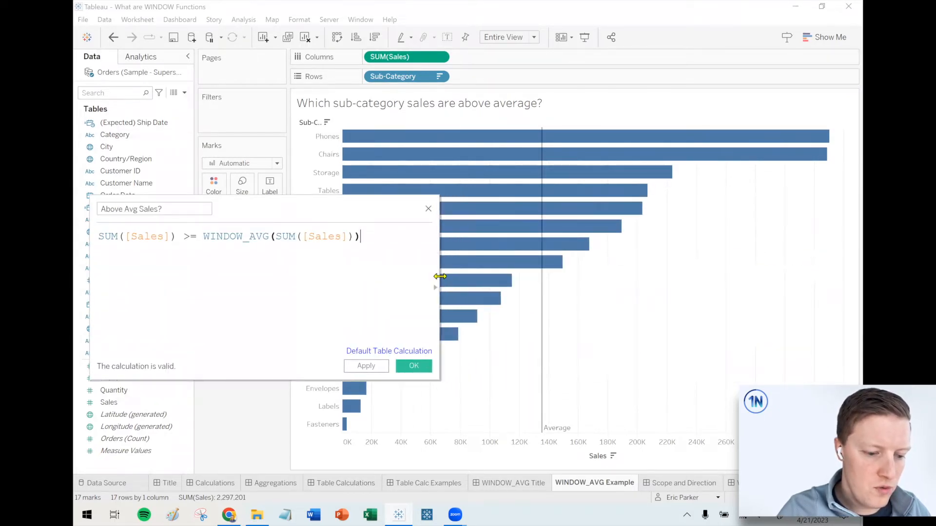
left_click(436, 288)
left_click_drag(341, 211, 407, 214)
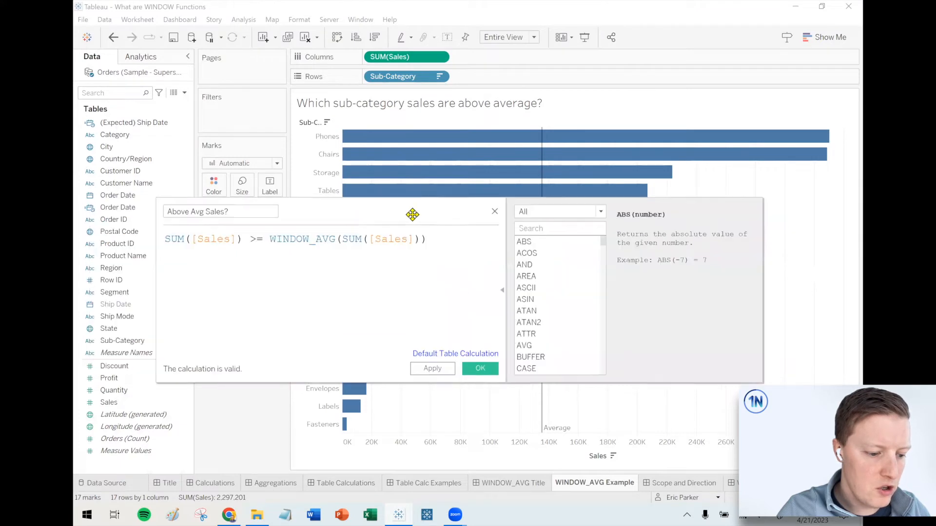
left_click(601, 213)
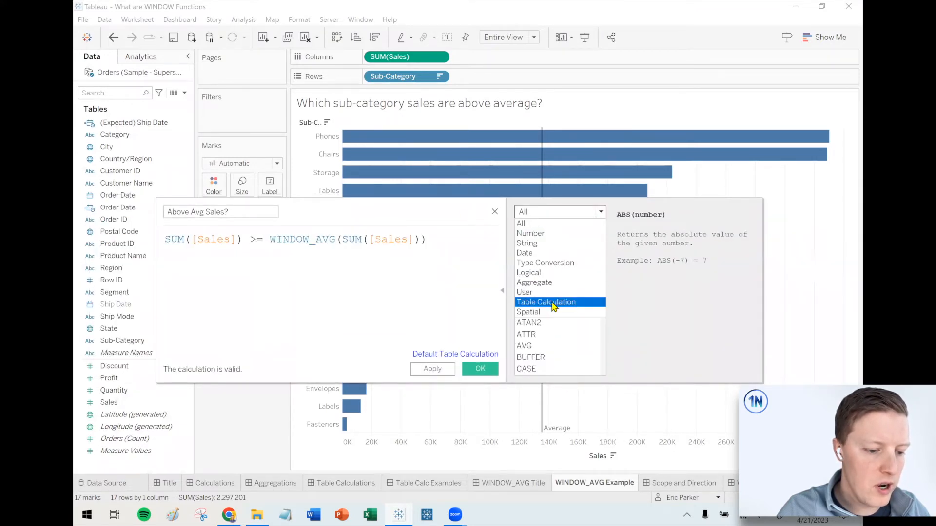
left_click(553, 302)
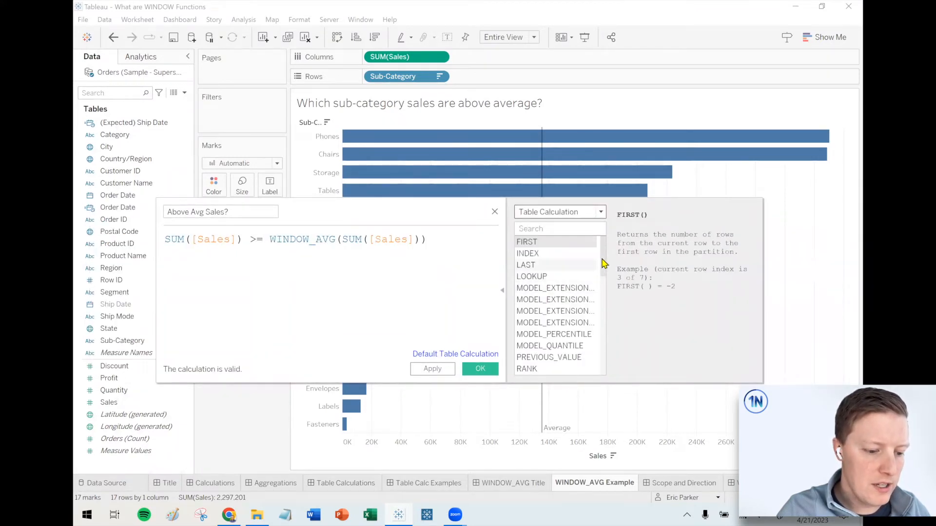
left_click_drag(604, 263, 605, 356)
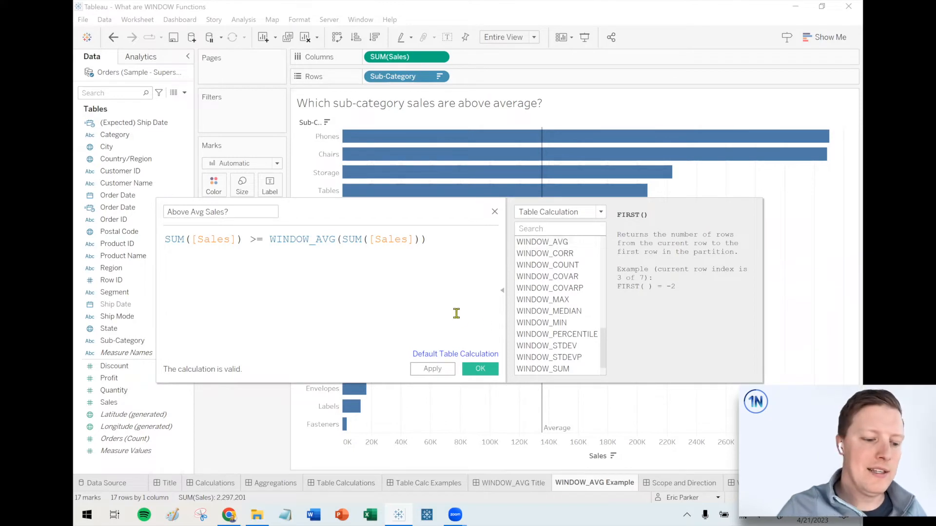
Step: Examine the SUM([Sales]), WINDOW_AVG and >= parts of the formula along with the WINDOW_AVG function description
left_click(235, 248)
left_click_drag(243, 239, 161, 237)
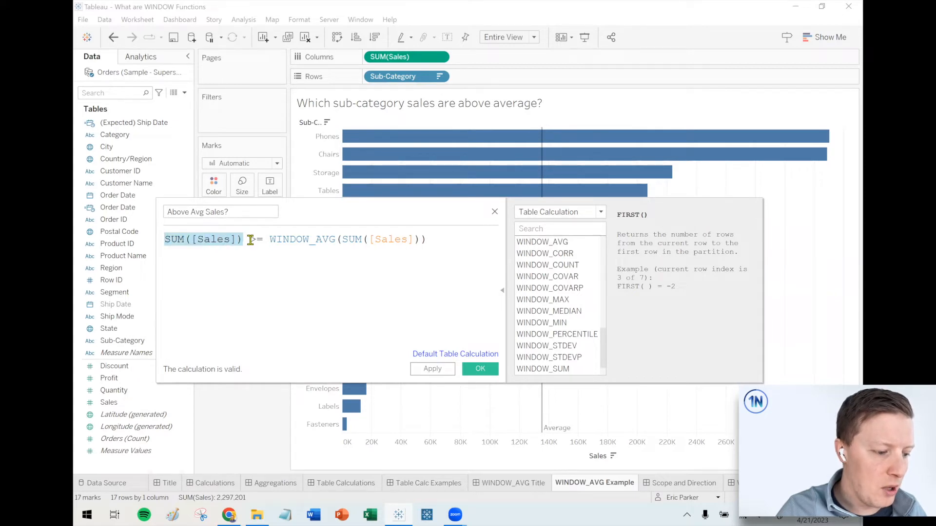
left_click_drag(269, 239, 335, 240)
mouse_move(249, 240)
left_mouse_down()
mouse_move(270, 239)
mouse_move(262, 239)
left_mouse_up()
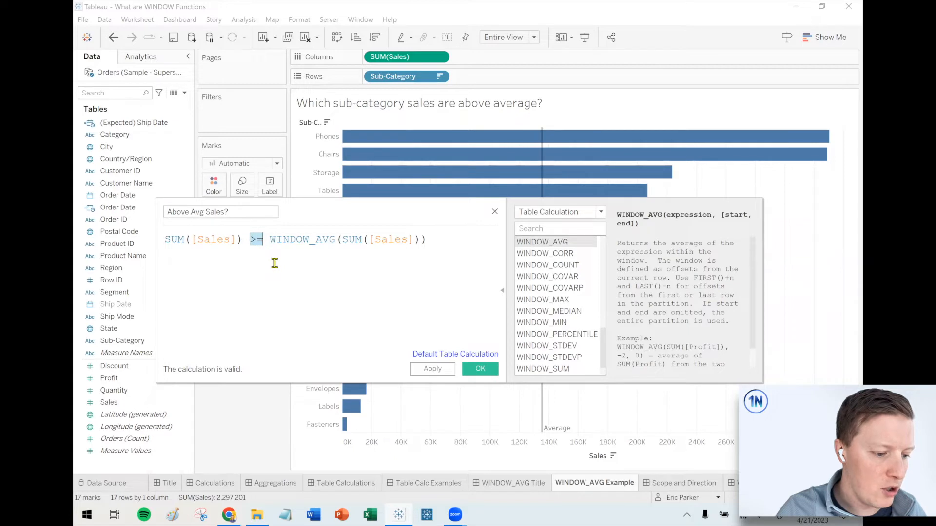
left_click(317, 276)
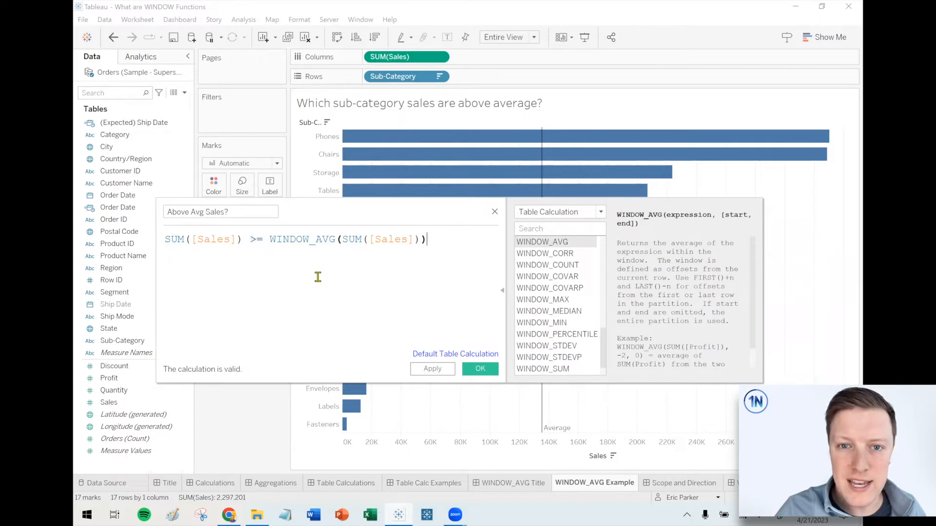
Step: Save the calculated field and color the bars by Above Avg Sales?
left_click(482, 369)
left_click_drag(112, 367, 215, 190)
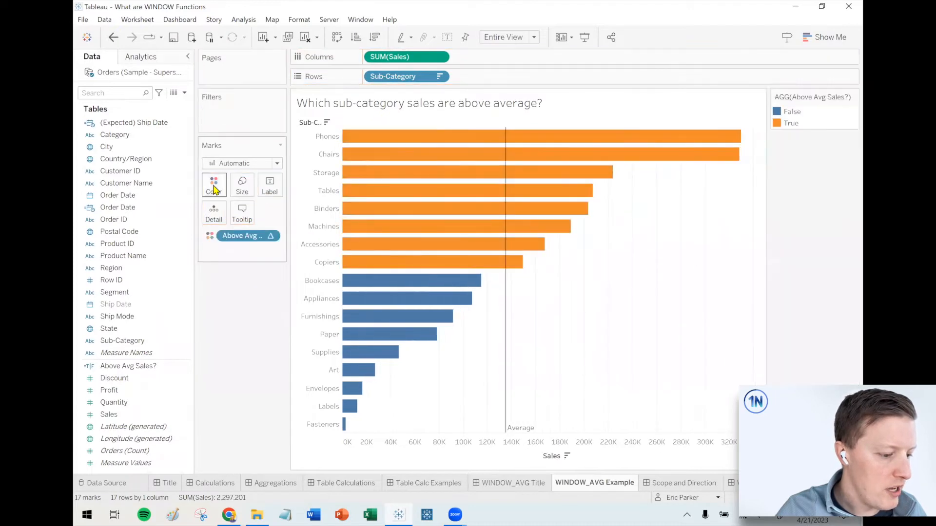
Step: Assign orange to False and blue to True in the Above Avg Sales? color settings
left_click(214, 189)
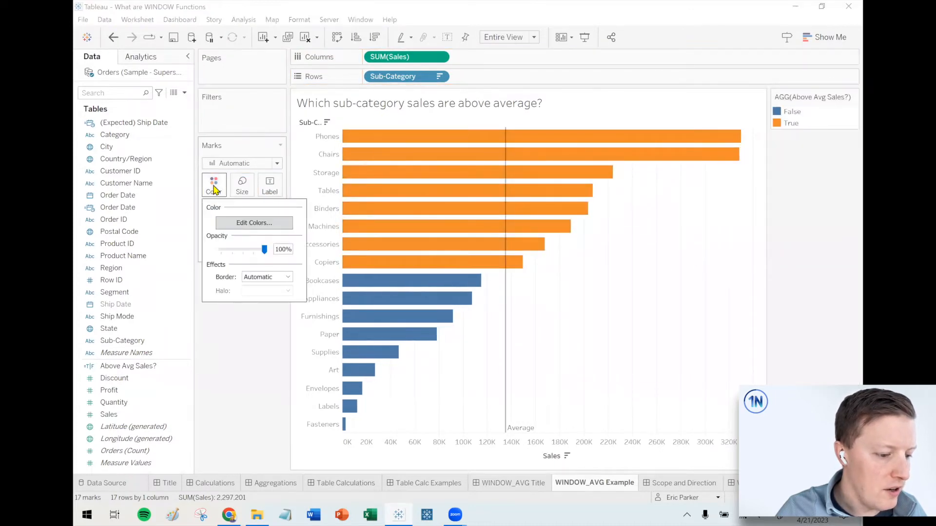
left_click(254, 224)
left_click(334, 170)
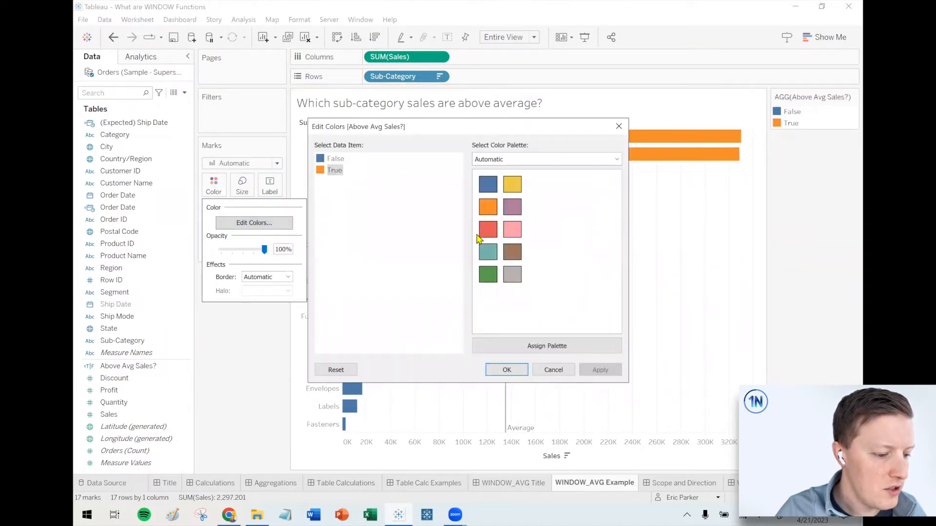
left_click(488, 275)
left_click(336, 159)
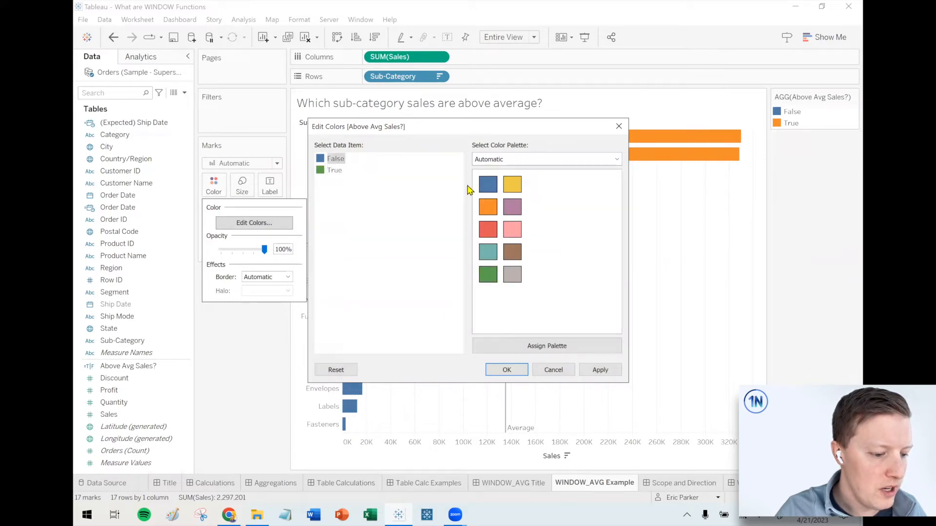
left_click(488, 206)
left_click(599, 370)
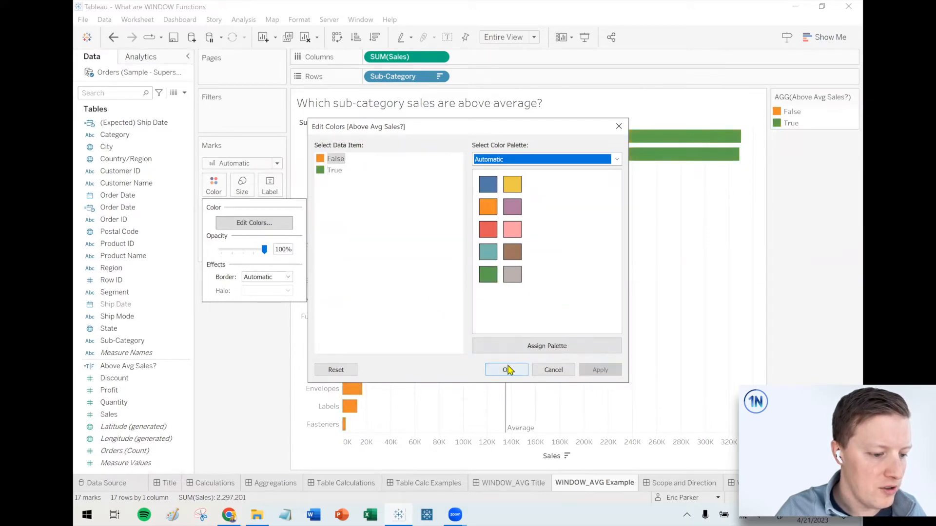
left_click(335, 170)
left_click(488, 184)
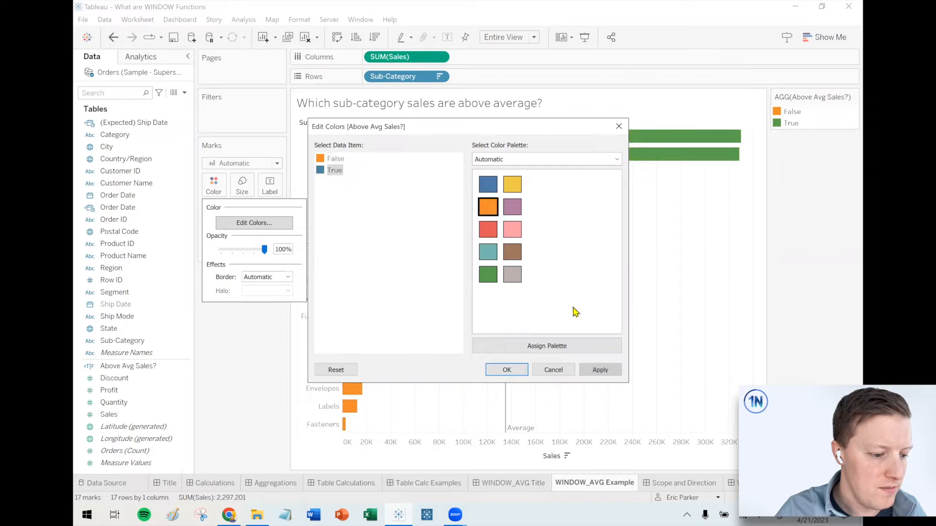
left_click(600, 370)
left_click(507, 370)
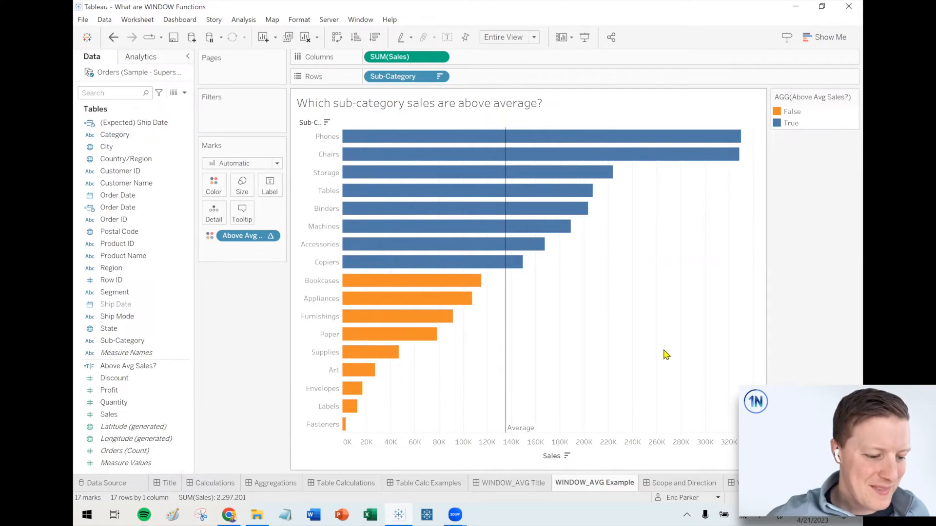
Step: Duplicate the WINDOW_AVG Example sheet and rename the copy "WINDOW_AVG Advanced"
right_click(606, 485)
left_click(655, 383)
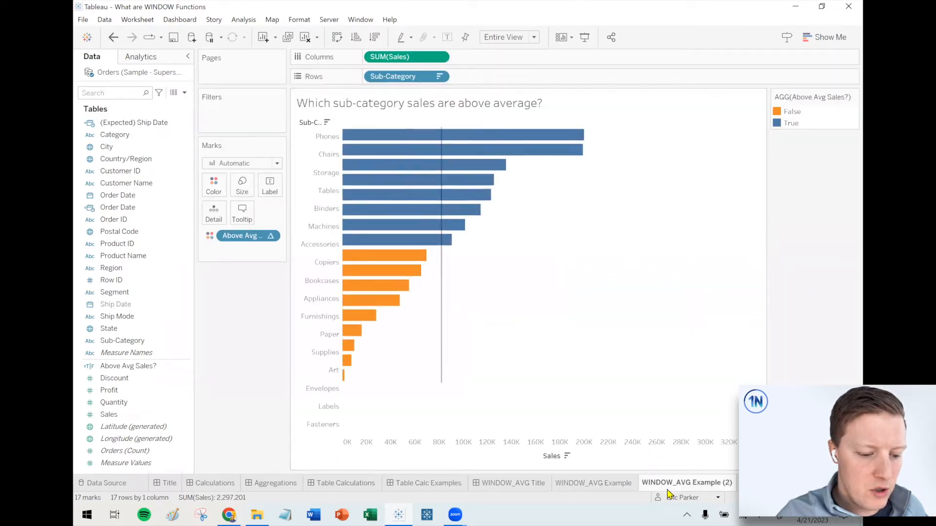
left_click_drag(691, 483, 732, 483)
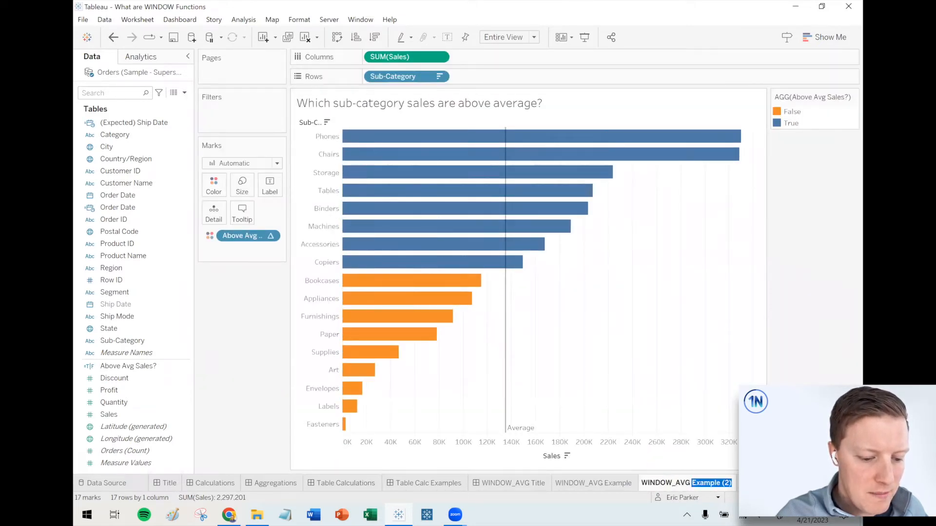
type("AD")
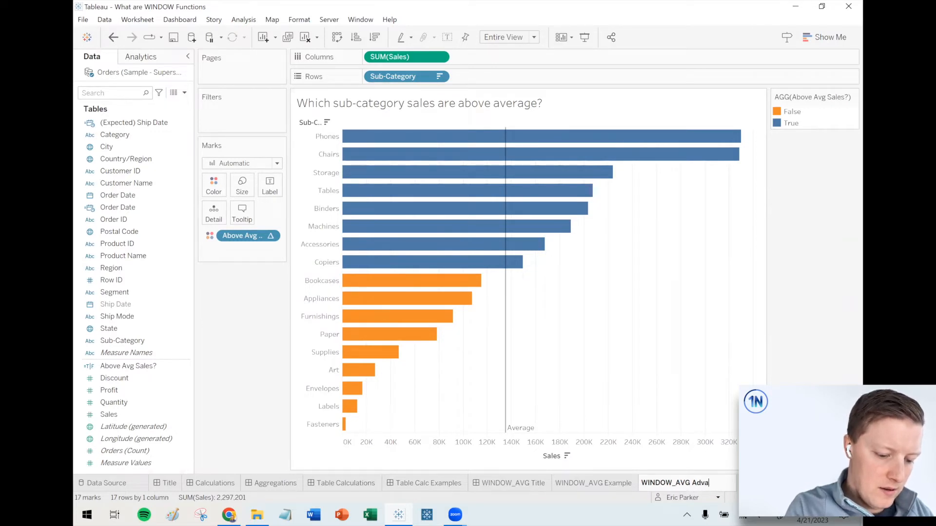
key("Return")
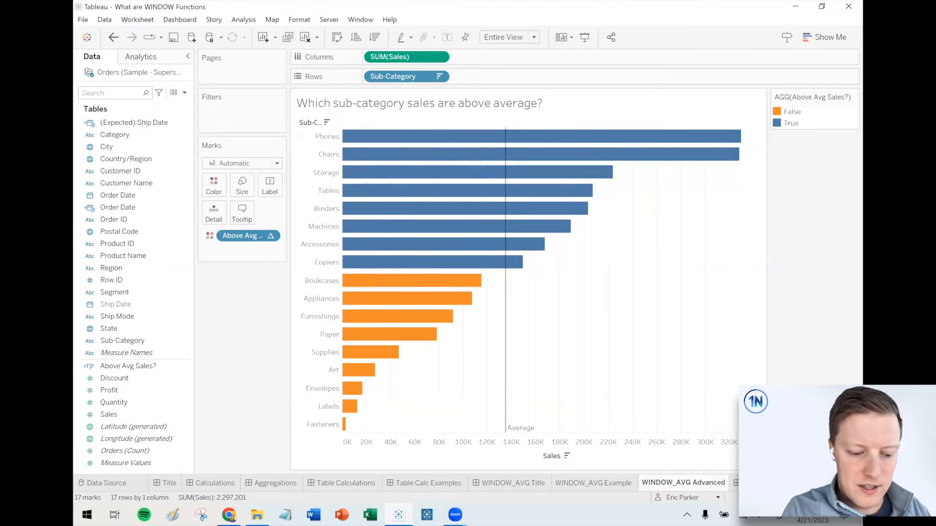
Step: Add Category to the rows ahead of Sub-Category and check the average line across the grouped bars
left_click_drag(112, 134, 368, 77)
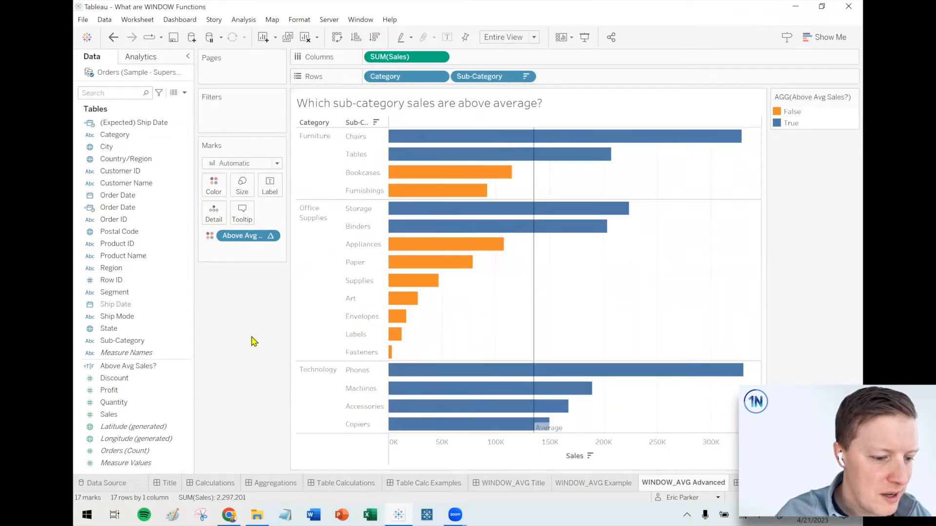
left_click(534, 256)
left_click(544, 324)
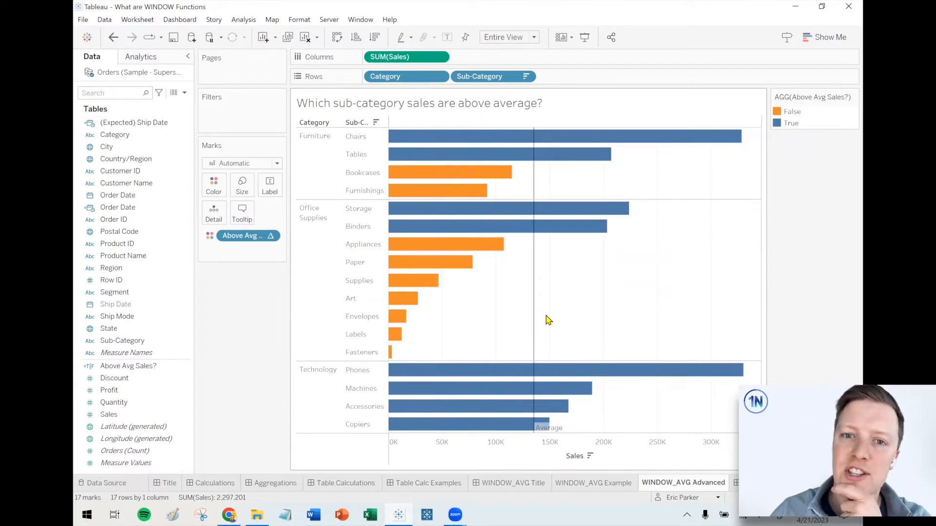
Step: Examine the recalculated average line for the Furniture, Office Supplies and Technology categories in turn
left_click(308, 159)
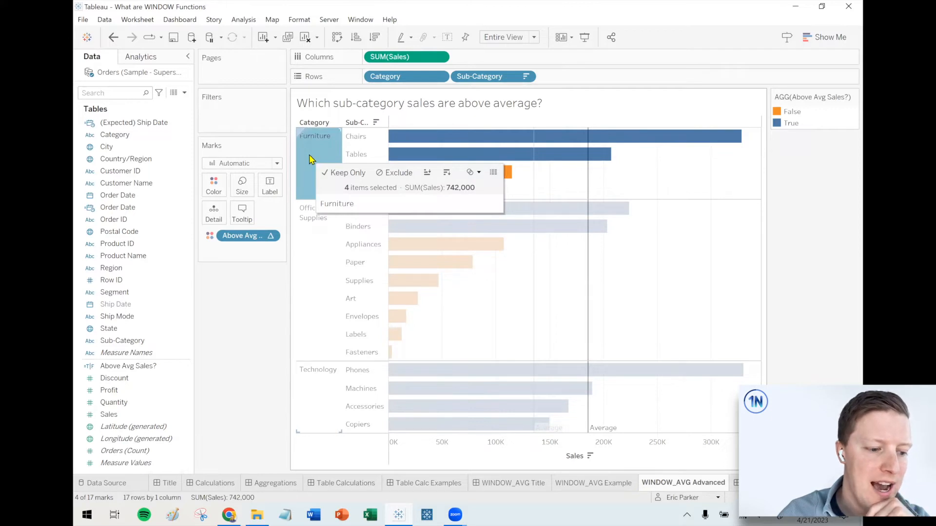
left_click(318, 249)
left_click(319, 251)
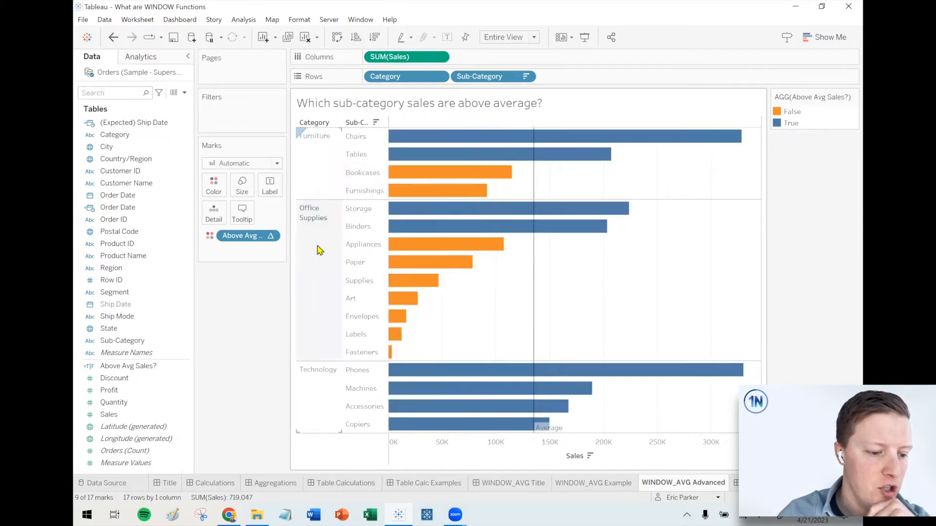
left_click(318, 166)
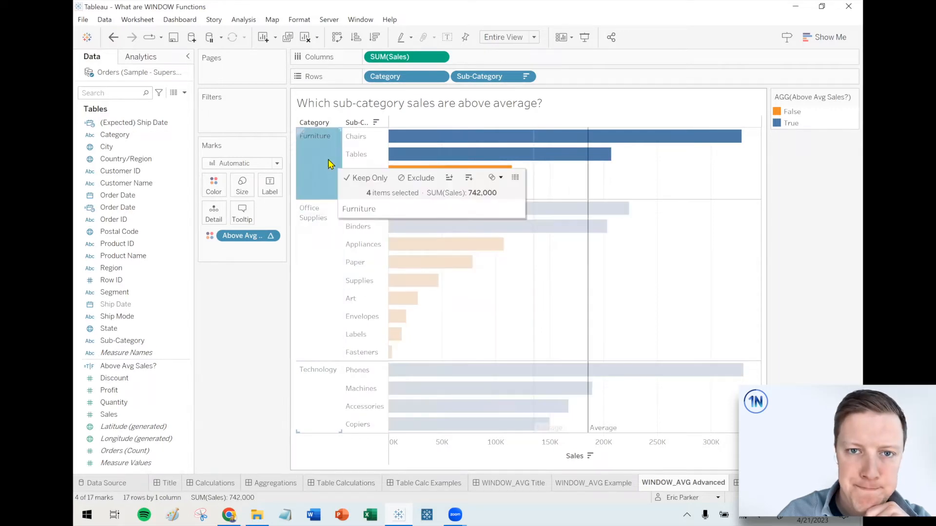
left_click(319, 263)
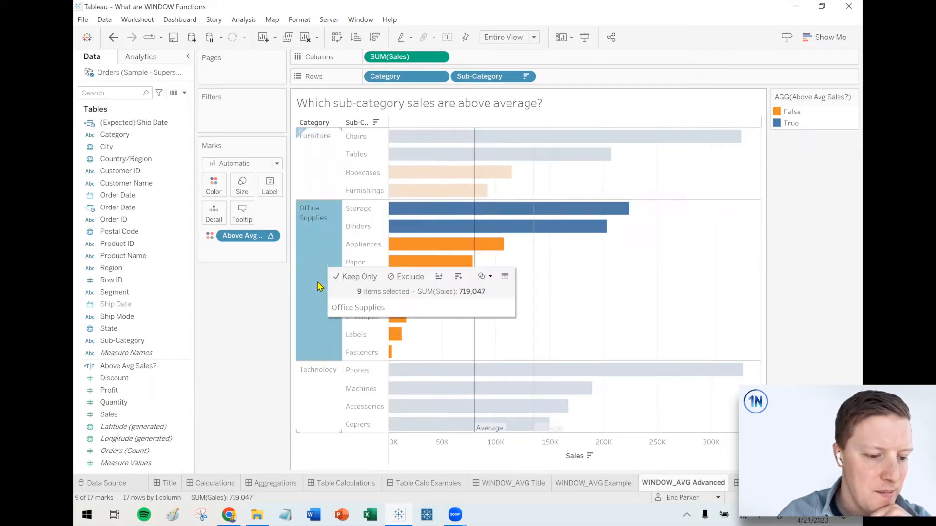
left_click(308, 391)
left_click(309, 391)
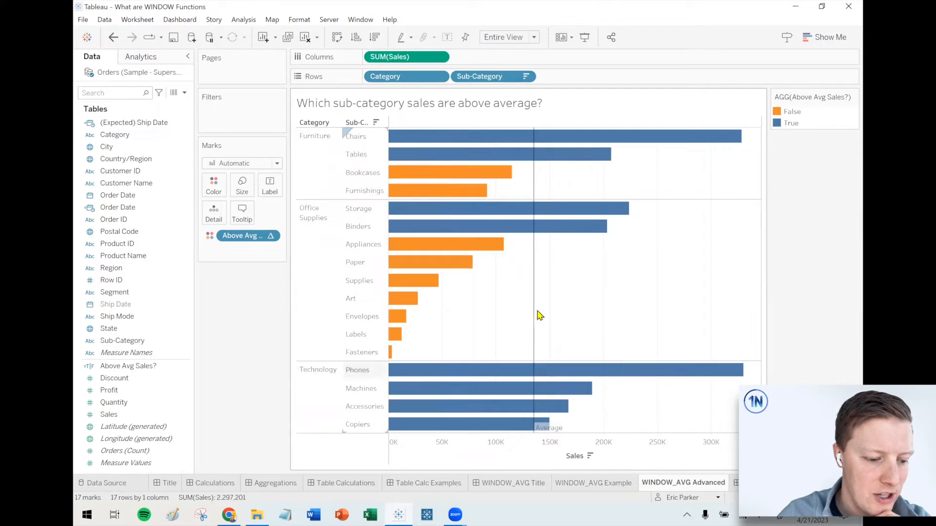
Step: Open the Average reference line for editing and move its dialog clear of the row labels
right_click(535, 288)
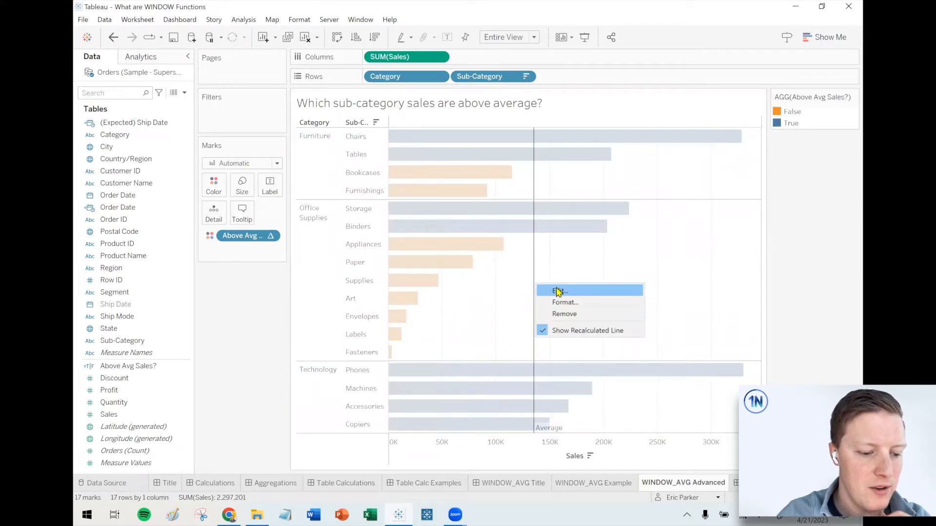
left_click(558, 292)
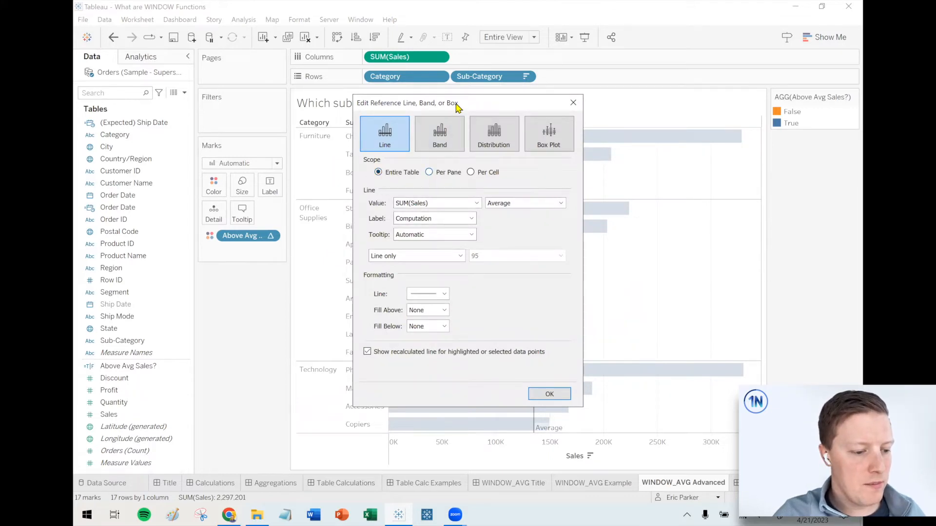
left_click_drag(458, 105, 482, 134)
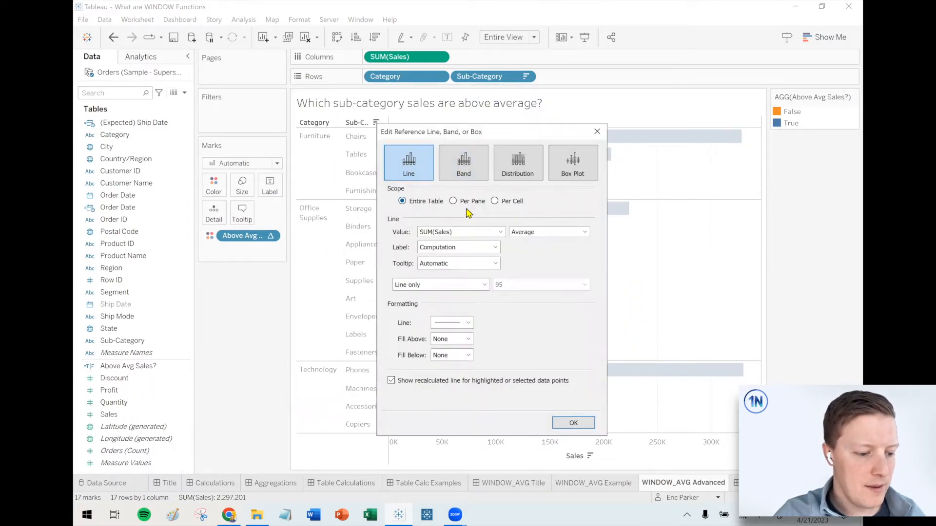
left_click_drag(462, 135, 489, 155)
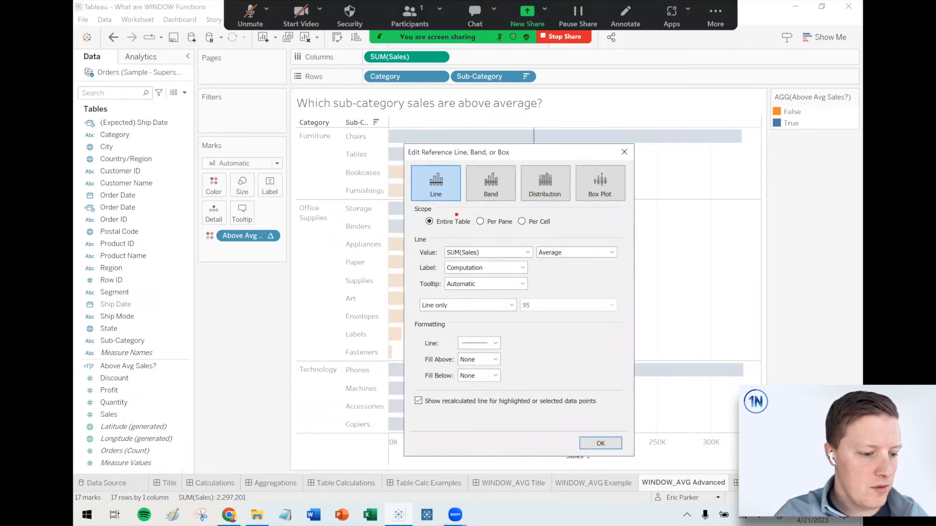
Step: Annotate the screen by marking the row fields and the Entire Table scope, with the note "Table = Worksheet"
mouse_move(424, 66)
left_mouse_down()
mouse_move(344, 82)
mouse_move(477, 98)
mouse_move(532, 73)
mouse_move(441, 59)
left_mouse_up()
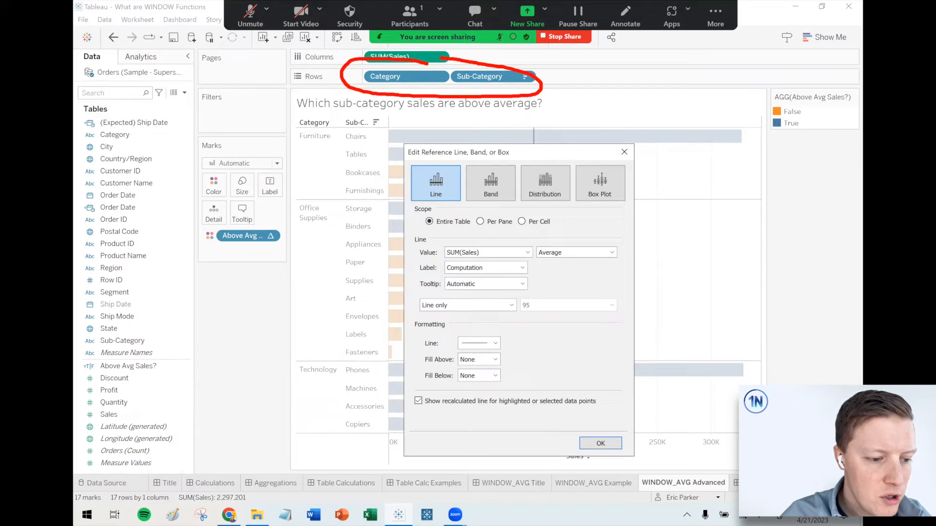
left_click_drag(415, 209, 477, 232)
left_click(220, 274)
type("Tab;e")
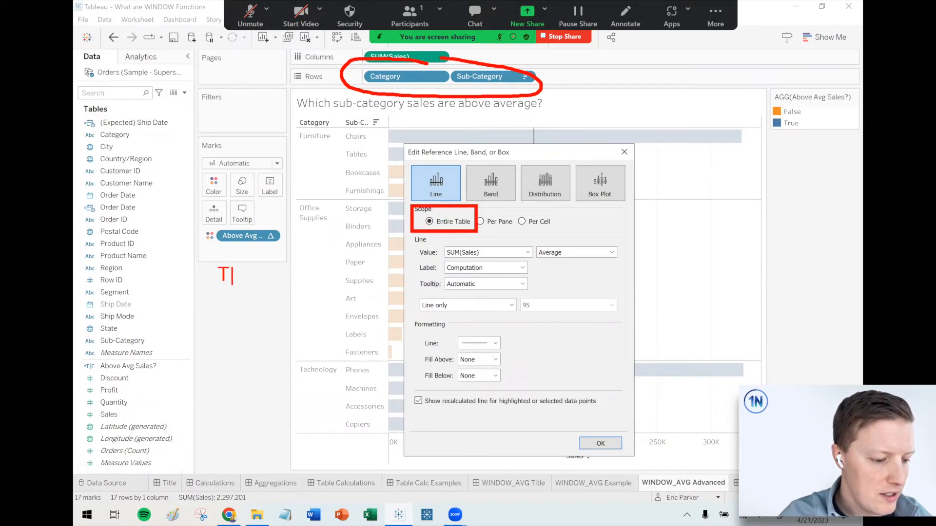
key("BackSpace")
key("BackSpace")
key("BackSpace")
type("le")
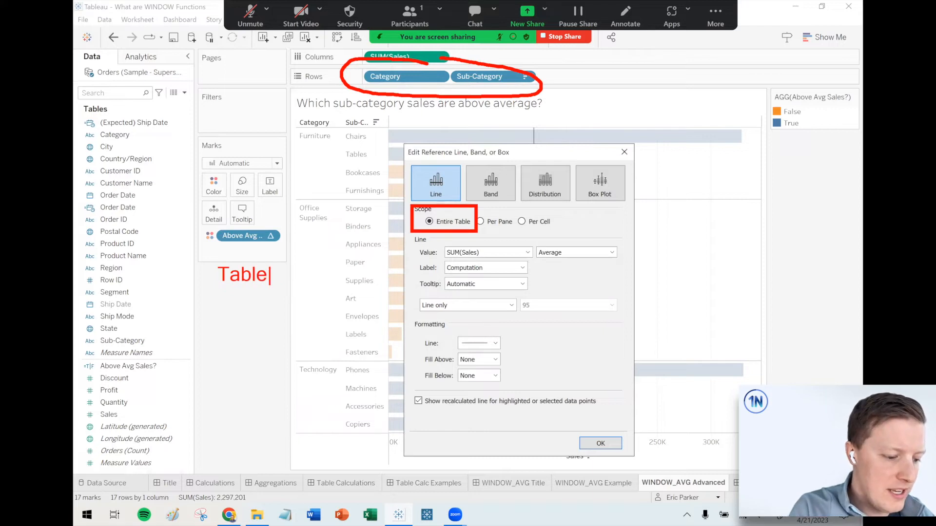
type(" = Woek")
key("BackSpace")
key("BackSpace")
type("rksheet")
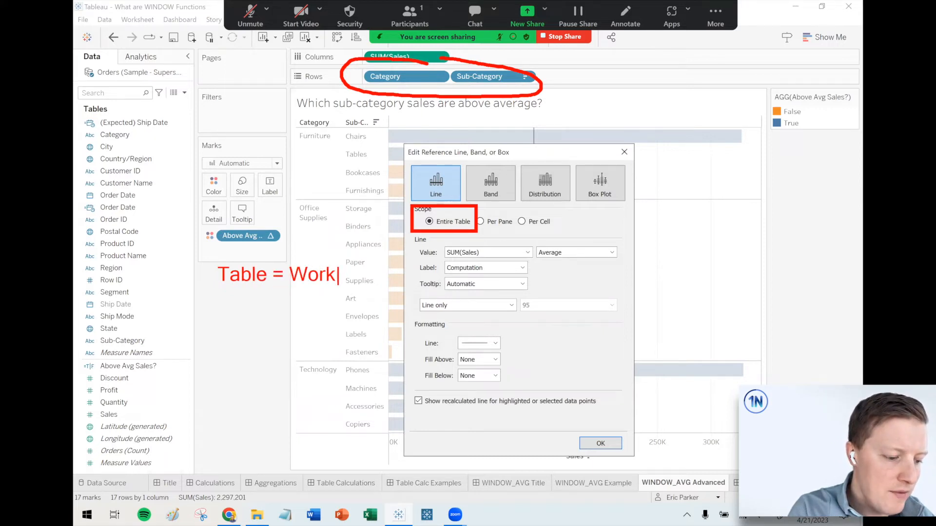
Step: Add the second annotation line "Pane = Parent-Level Dim." below the table note
key("Return")
type("Pa")
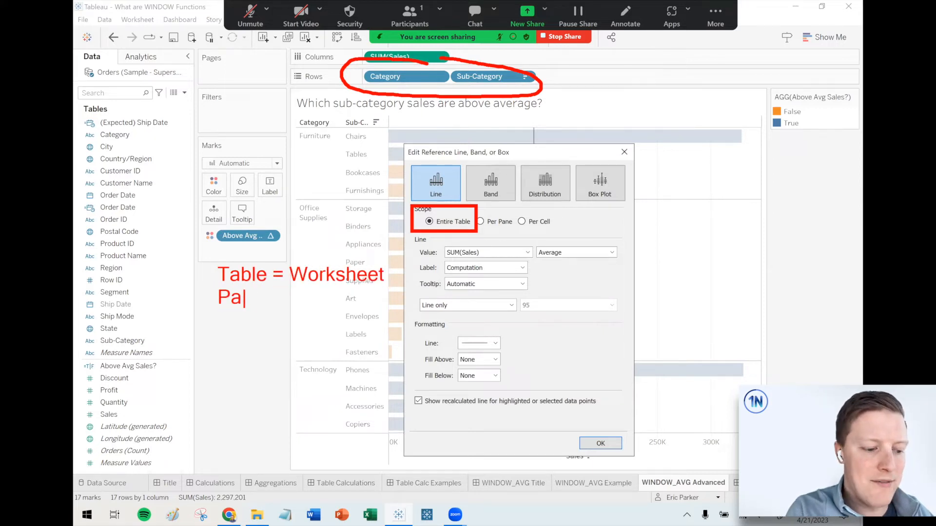
type("ne = Parent-LEvel")
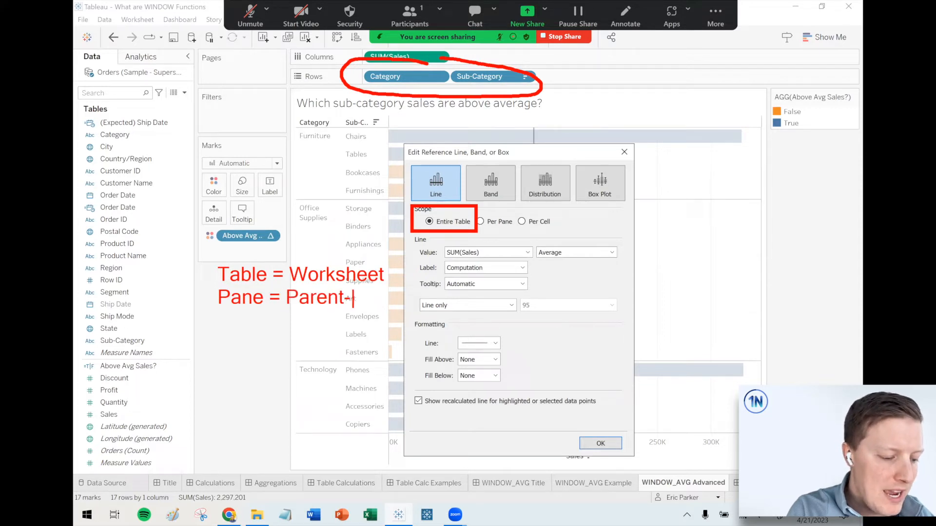
key("BackSpace")
key("BackSpace")
key("BackSpace")
key("BackSpace")
type("evel Dim.")
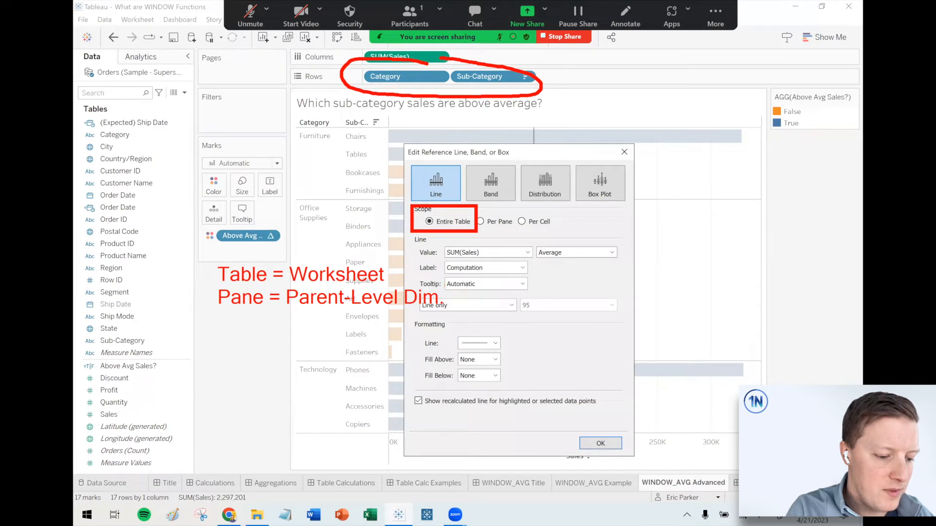
Step: Mark the parent and child row fields, the Furniture sub-categories and the Per Cell scope, and clear all annotations
mouse_move(371, 130)
left_mouse_down()
mouse_move(330, 152)
mouse_move(394, 196)
mouse_move(363, 132)
left_mouse_up()
left_click_drag(303, 141, 337, 188)
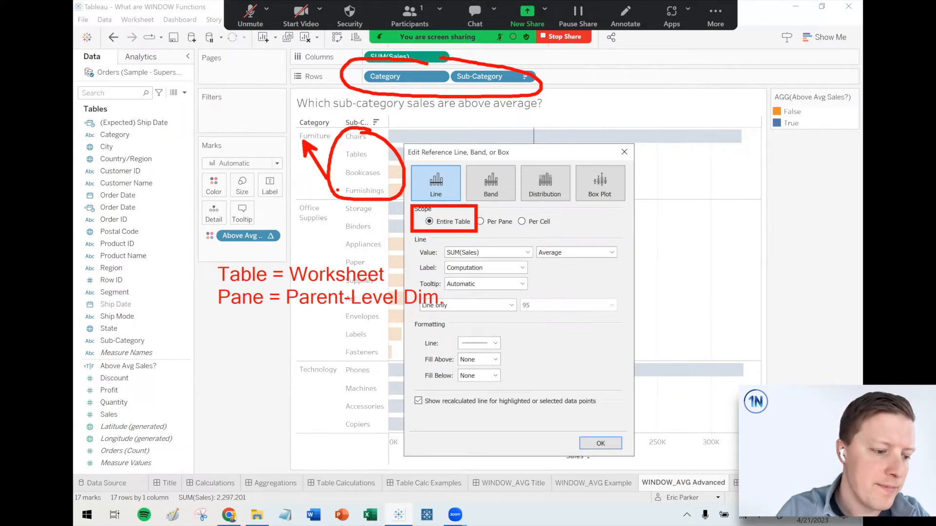
left_click_drag(388, 115, 402, 89)
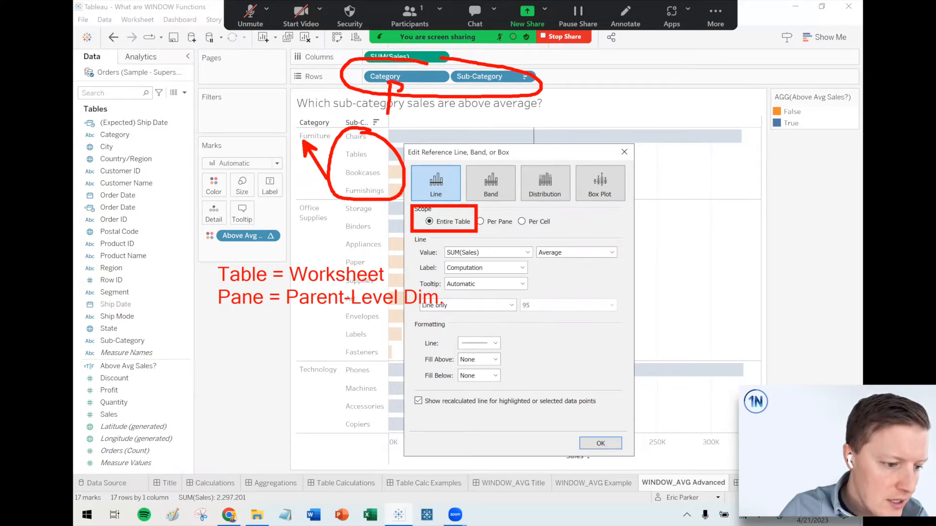
left_click_drag(484, 89, 496, 112)
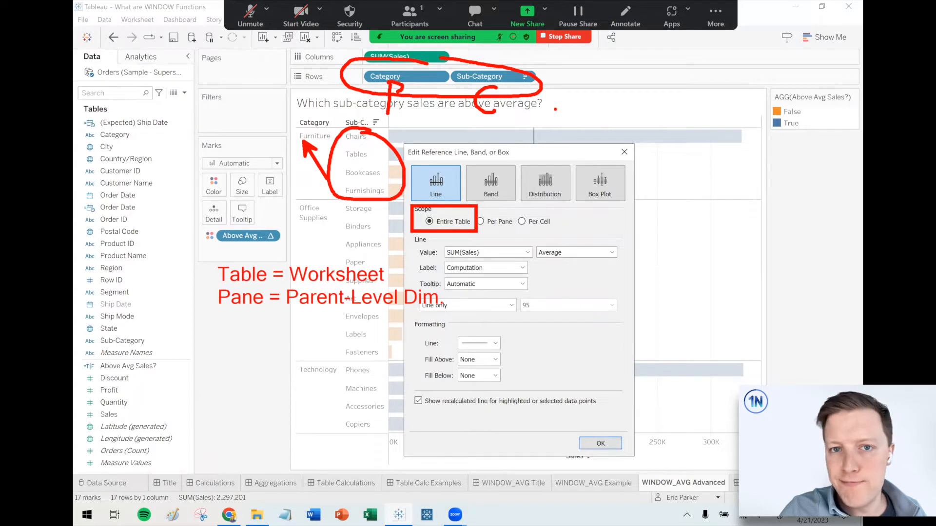
mouse_move(551, 200)
left_mouse_down()
mouse_move(541, 230)
mouse_move(552, 206)
left_mouse_up()
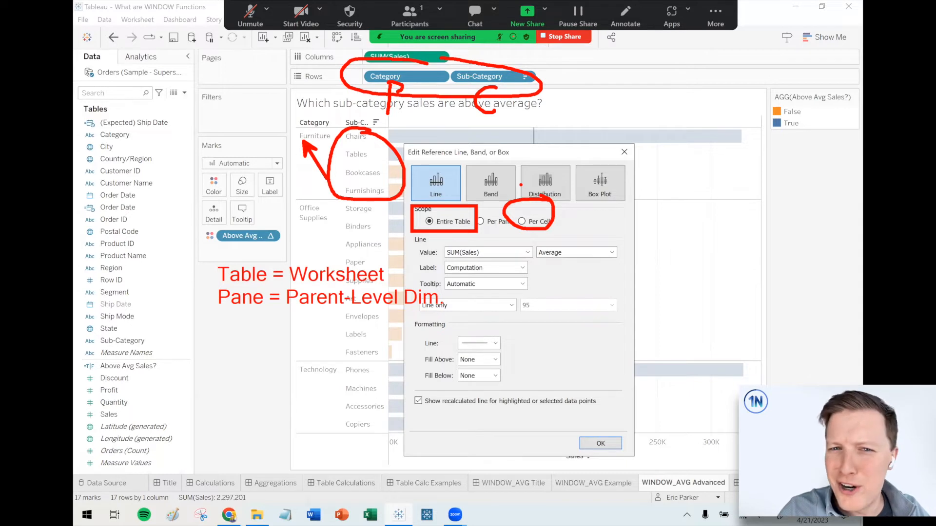
key("Escape")
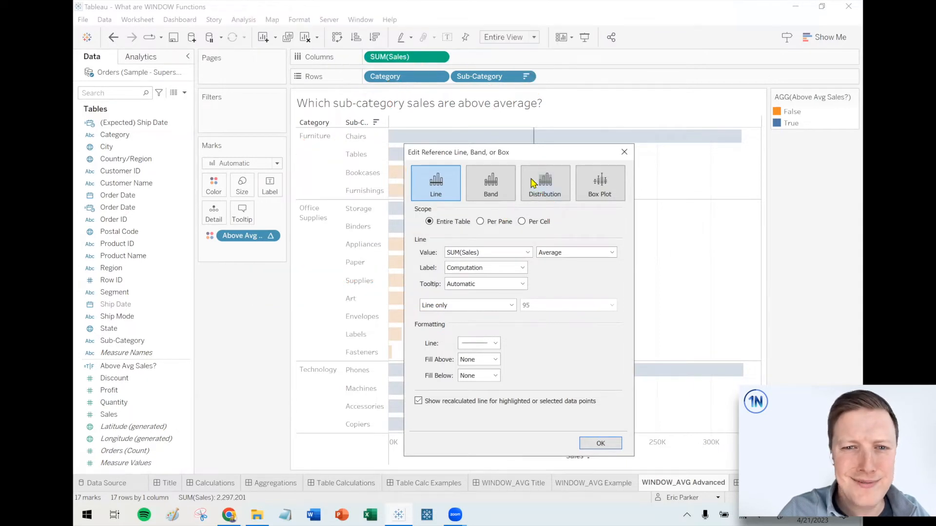
Step: Set the Average reference line's scope to Per Pane and apply it
left_click(480, 222)
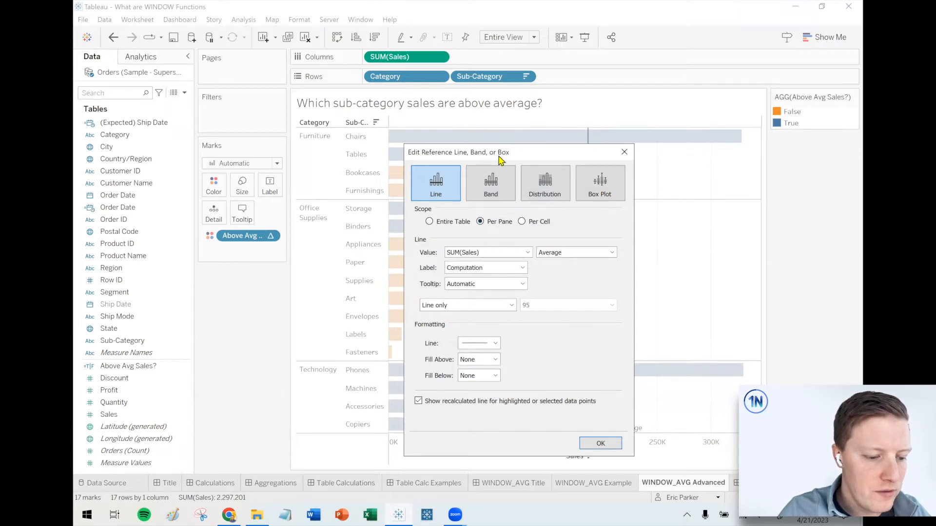
left_click_drag(500, 159, 198, 147)
left_click(296, 428)
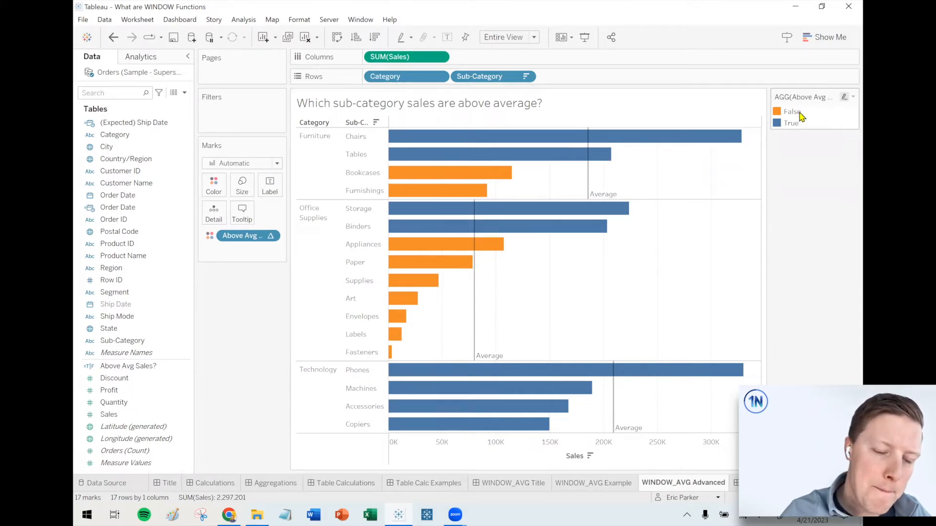
Step: Compare the bar colors with each category's average line, checking the Appliances bar in Office Supplies
mouse_move(484, 243)
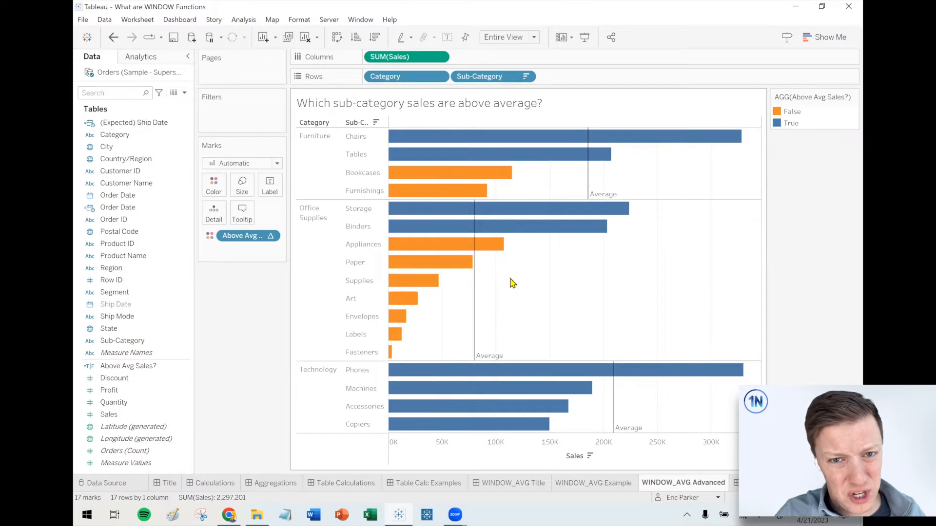
mouse_move(586, 181)
left_click_drag(513, 195, 441, 141)
left_click(544, 292)
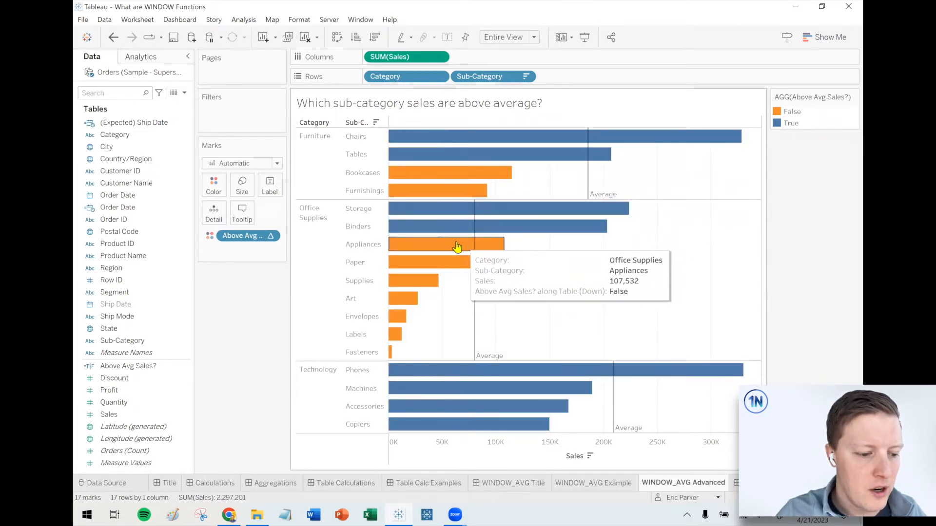
left_click(446, 246)
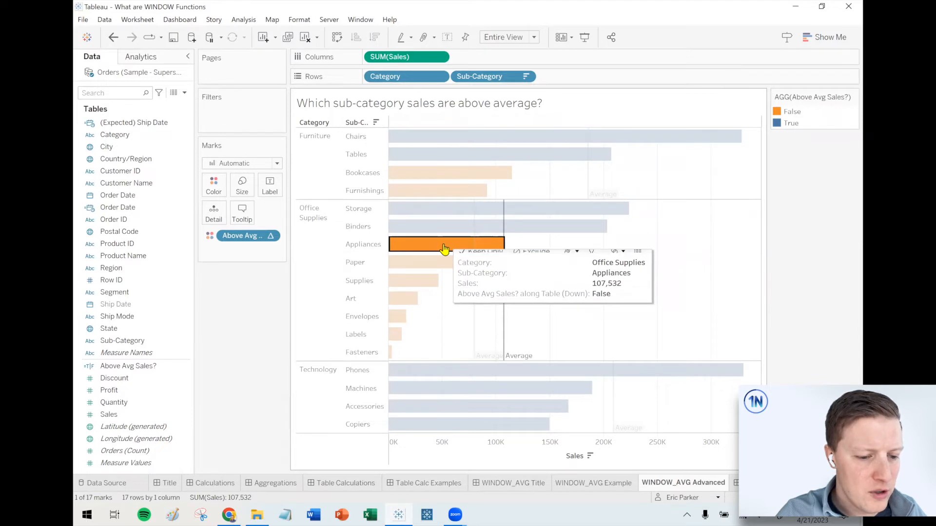
left_click(543, 278)
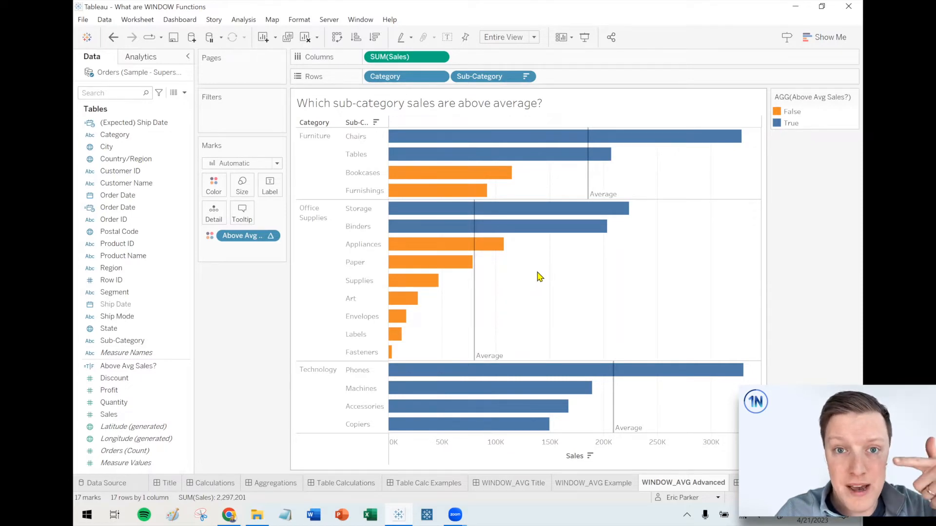
left_click(311, 262)
left_click(308, 264)
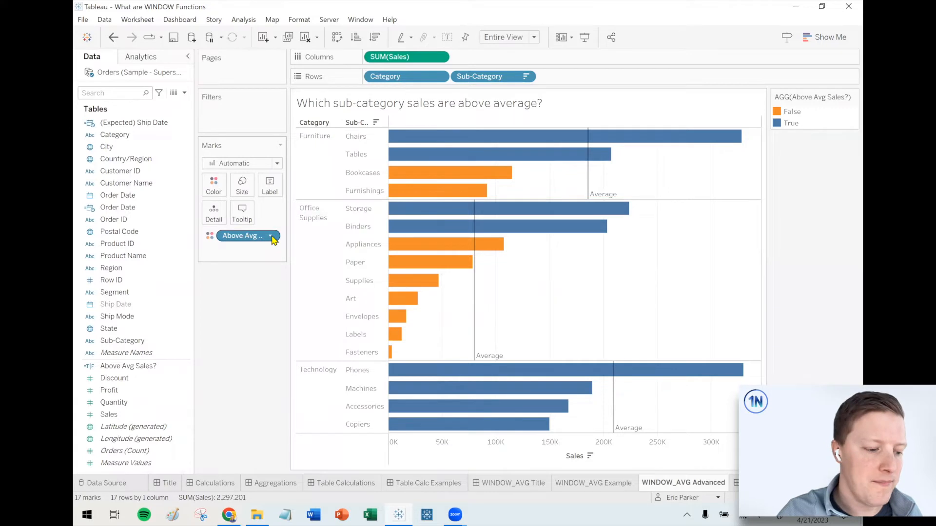
Step: Review the WINDOW_AVG function in the Above Avg Sales? calculation and close the editor
right_click(141, 366)
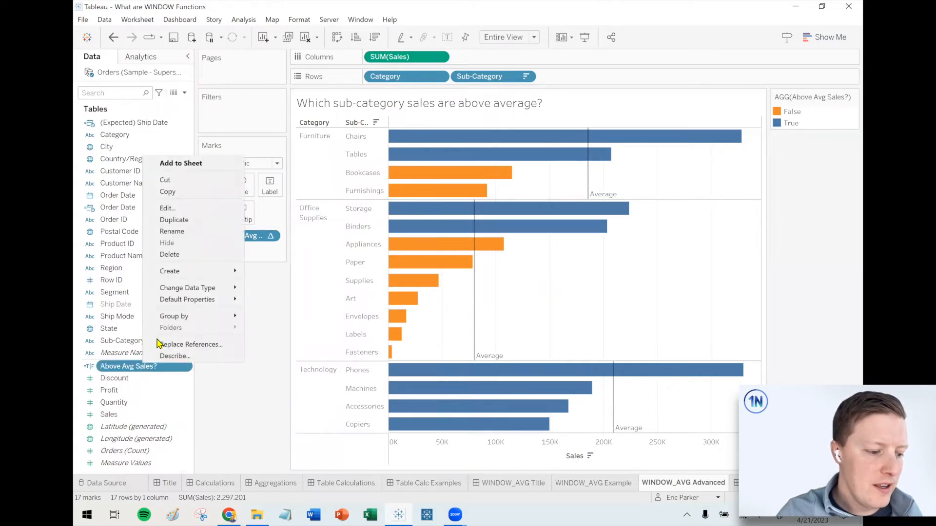
left_click(191, 213)
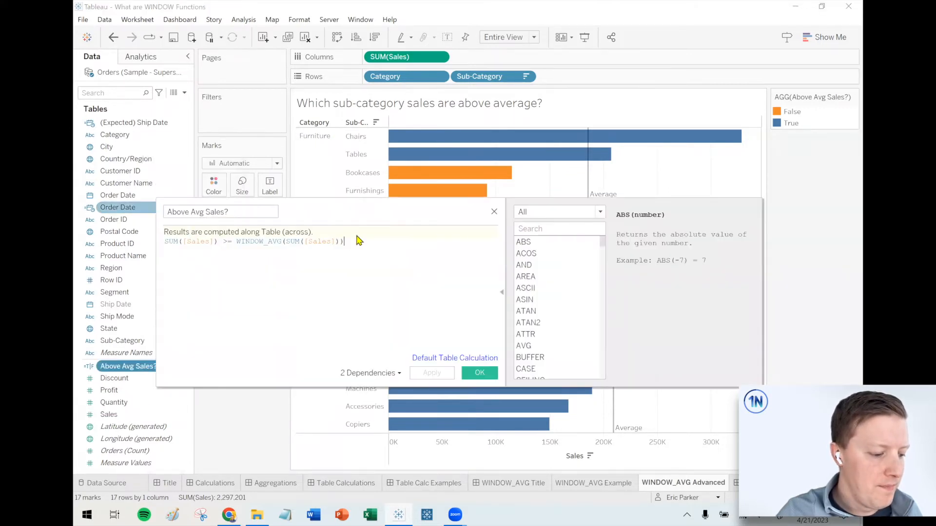
left_click(274, 243)
left_click_drag(275, 242, 337, 236)
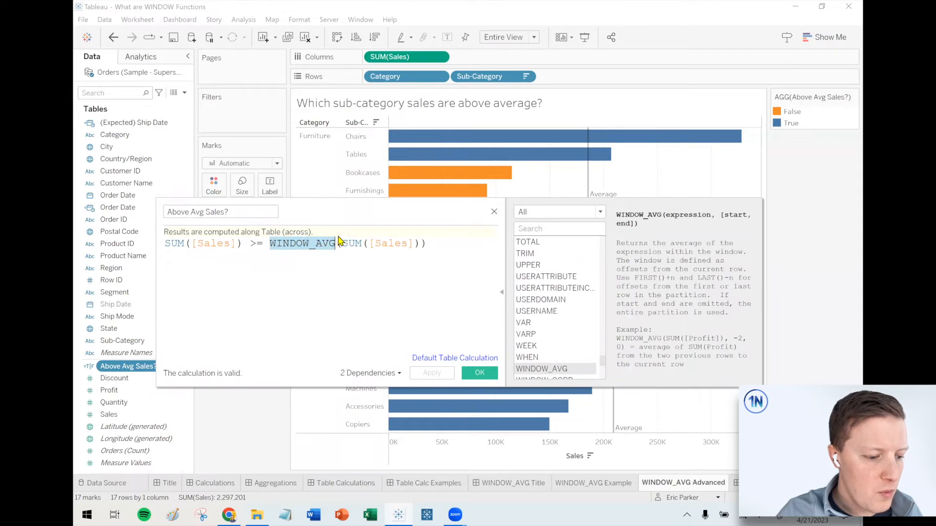
left_click(414, 308)
left_click(482, 377)
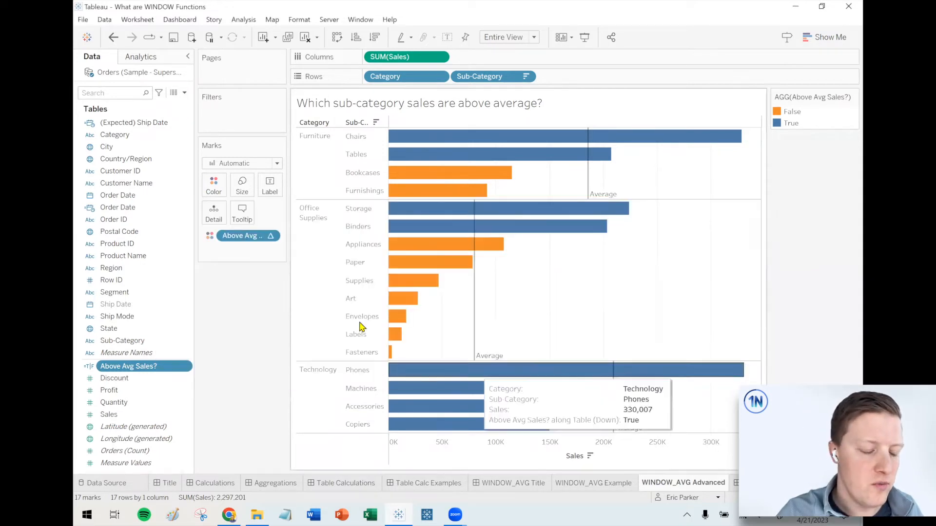
Step: Set the Above Avg Sales? table calculation on color to compute using Pane (down) and check the recolored bars
left_click(271, 237)
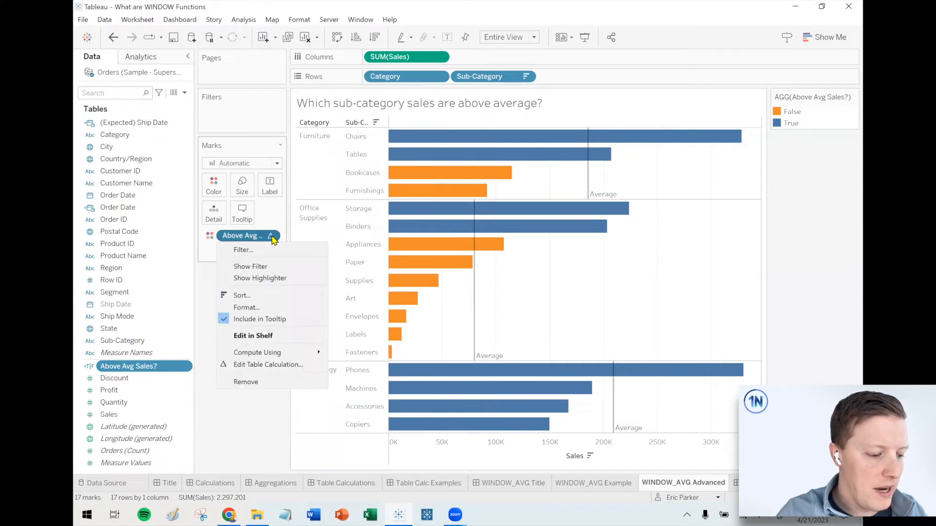
left_click(309, 366)
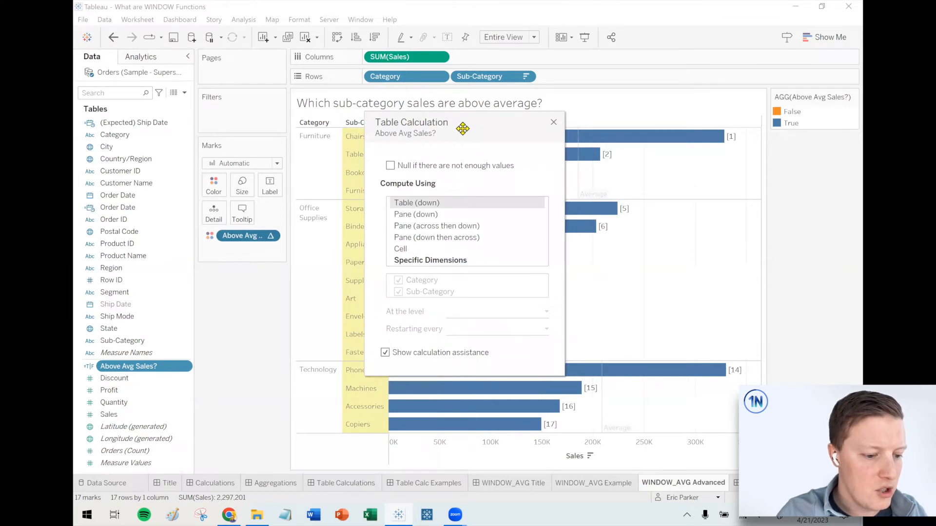
left_click_drag(462, 128, 236, 143)
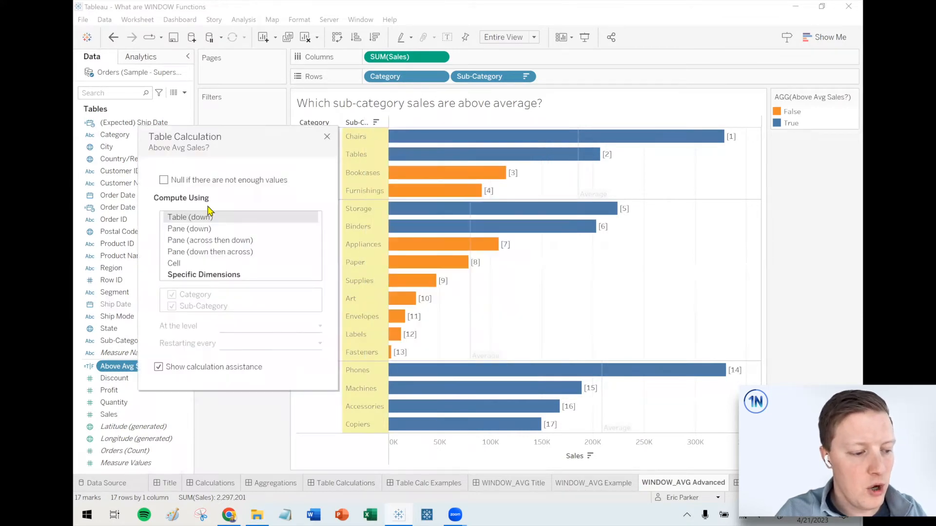
mouse_move(197, 205)
left_mouse_down()
mouse_move(166, 206)
mouse_move(217, 227)
mouse_move(196, 204)
left_mouse_up()
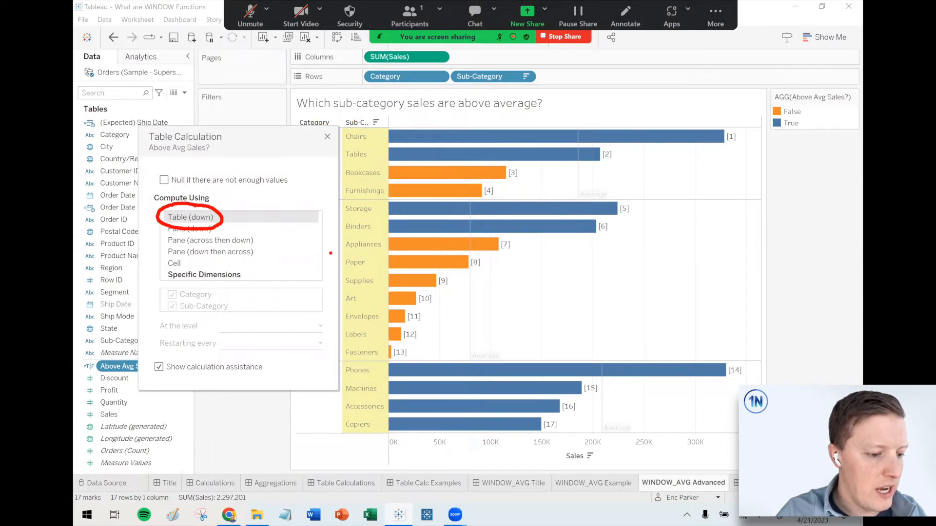
key("Escape")
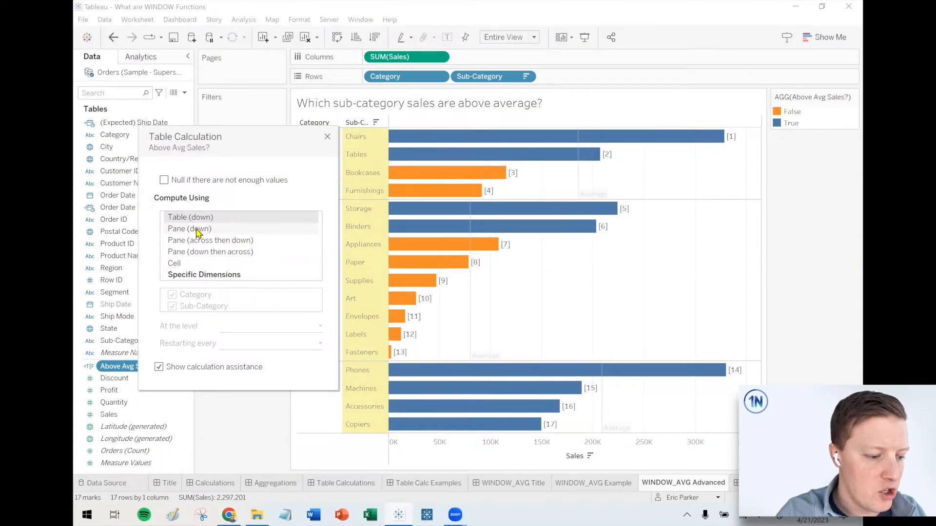
left_click(197, 229)
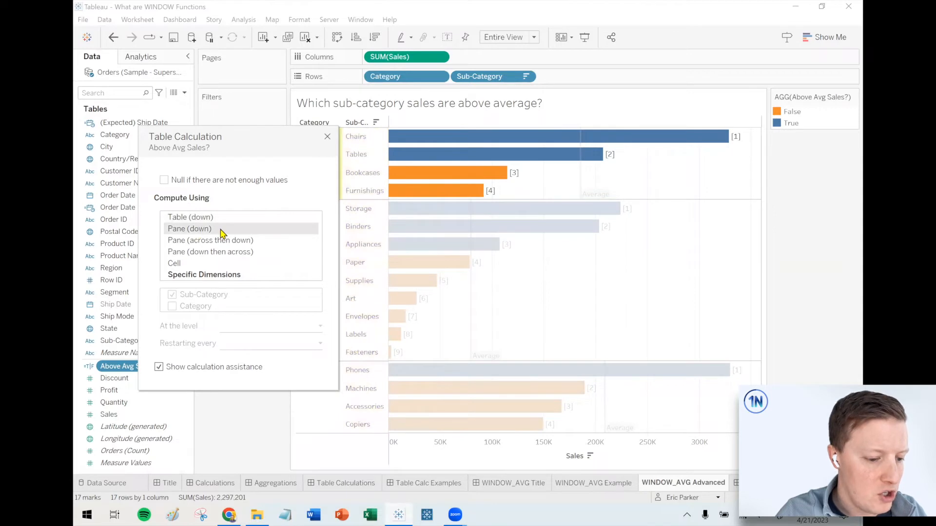
left_click(326, 138)
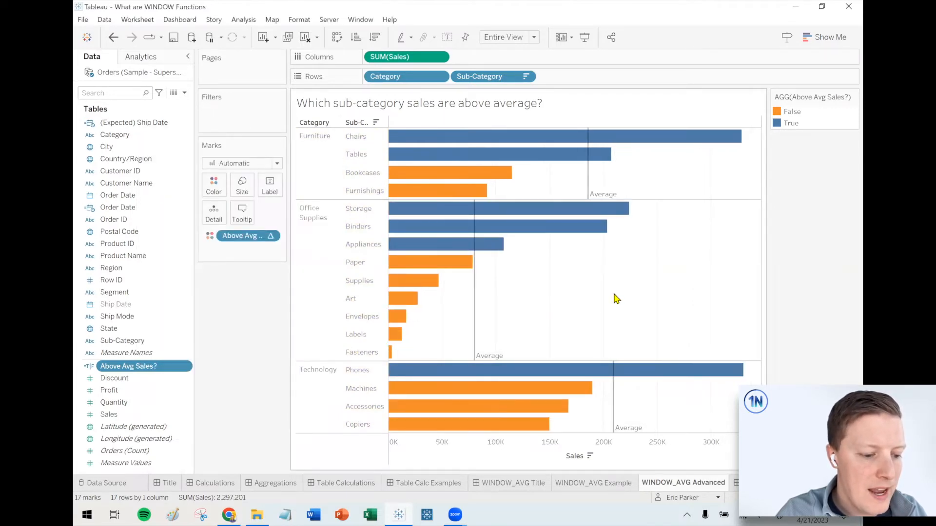
mouse_move(612, 168)
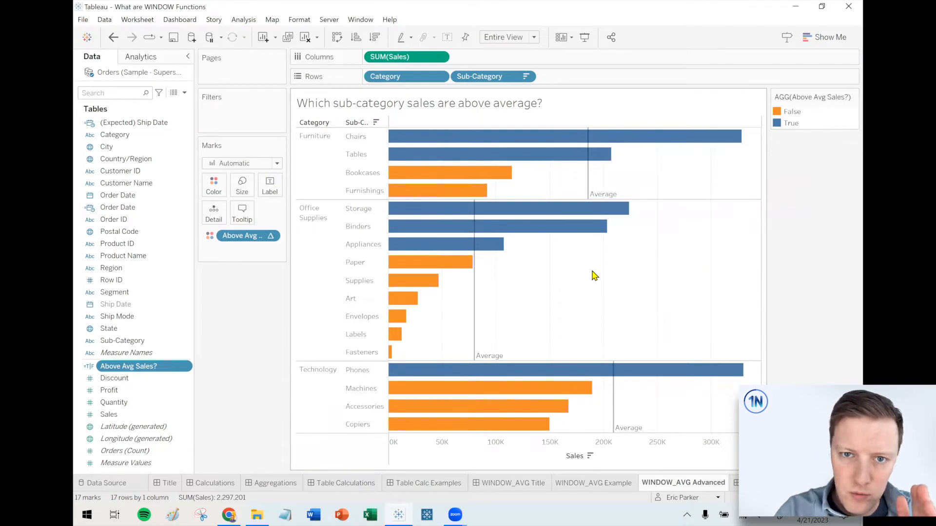
Step: Undo and redo the Pane (down) change to compare how the Appliances bar in Office Supplies is colored
left_click(316, 245)
left_click(316, 246)
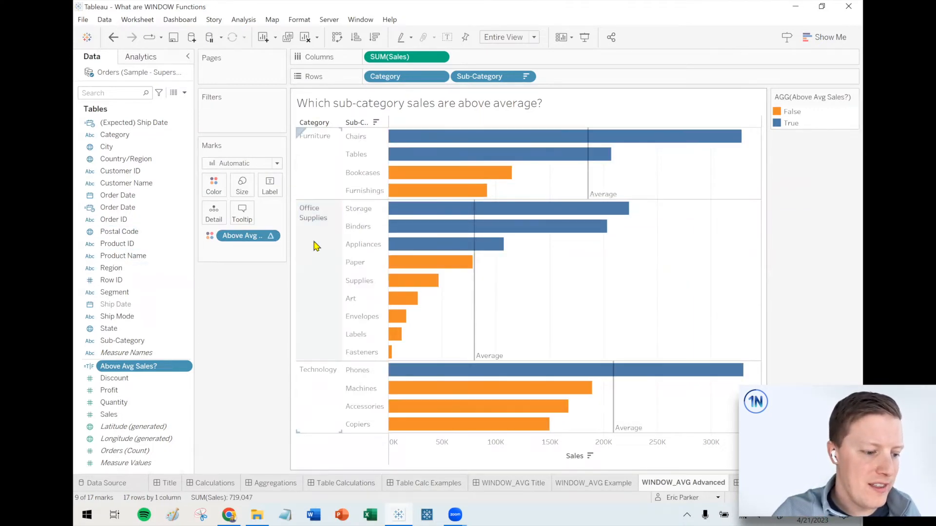
left_click(112, 38)
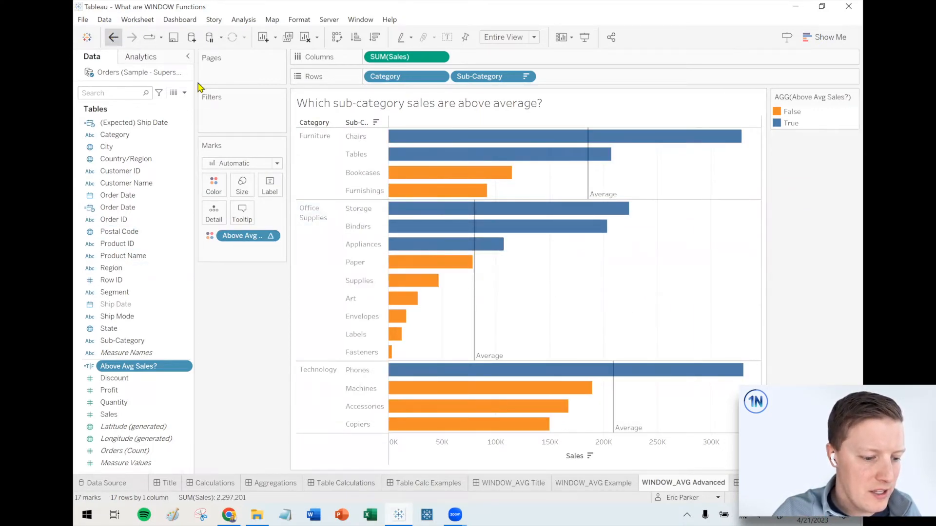
mouse_move(477, 244)
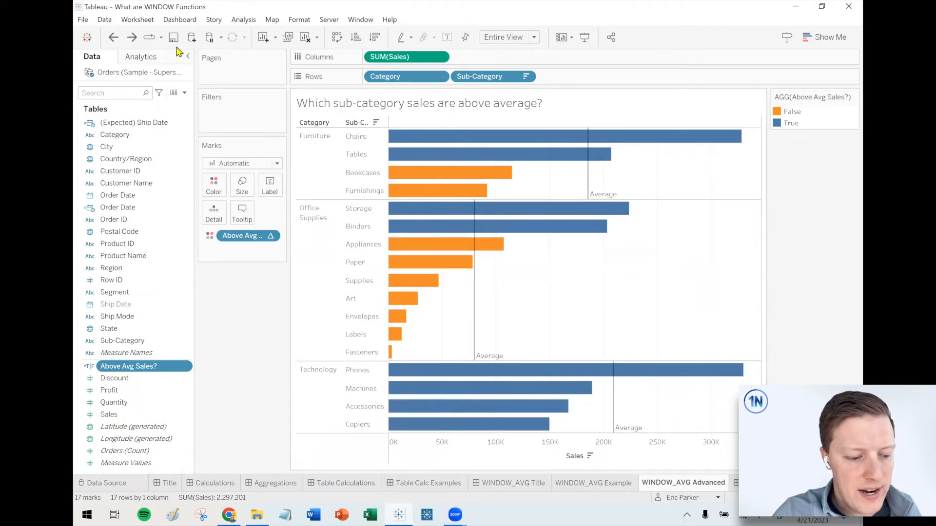
left_click(132, 38)
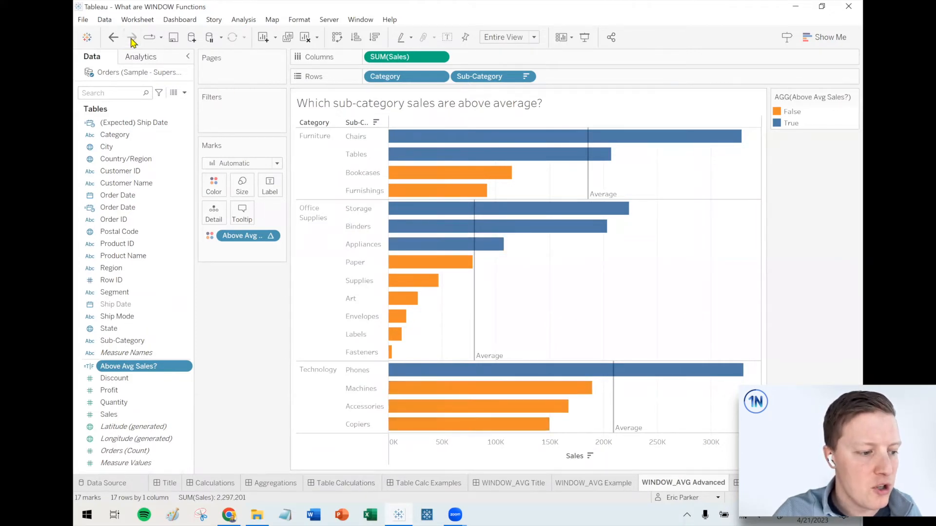
mouse_move(491, 252)
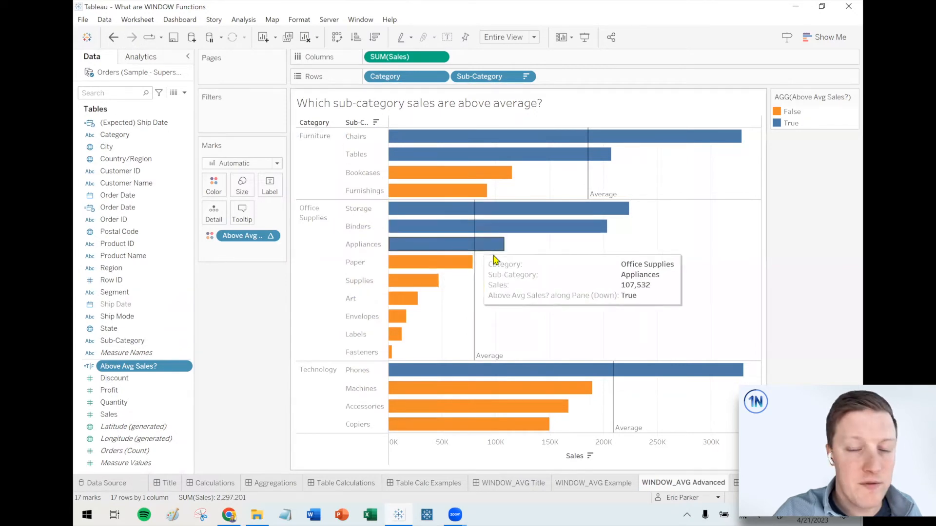
mouse_move(454, 268)
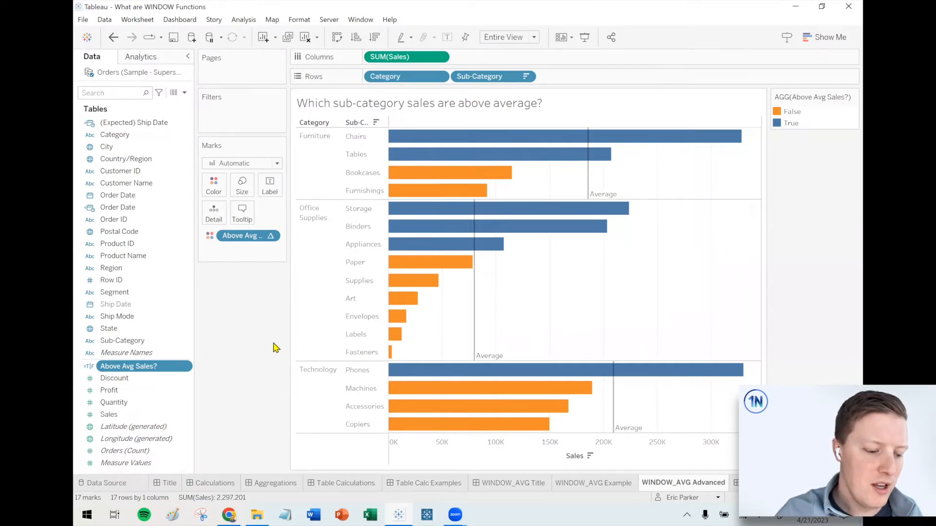
Step: Go through the Scope and Direction and WINDOW_MIN & MAX dashboards to the worksheet on highest and lowest selling sub-categories by region
scroll(779, 484, "down", 5)
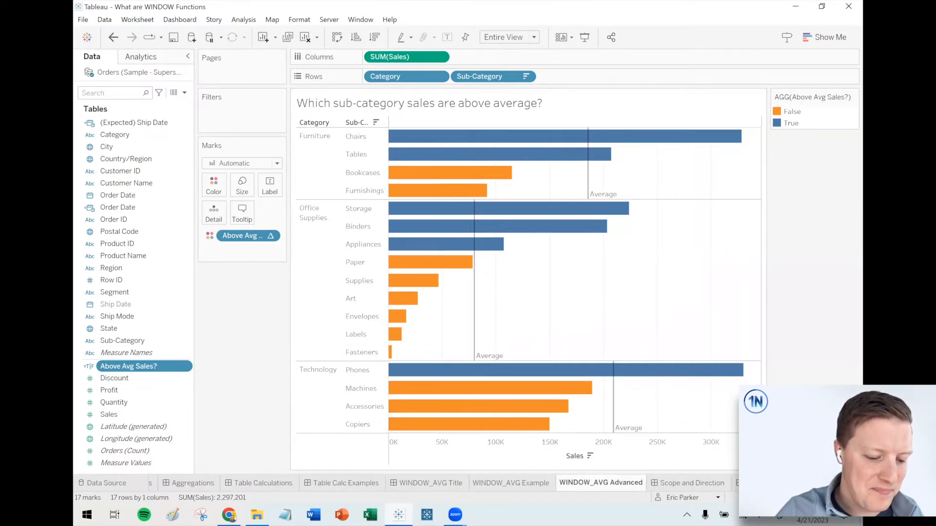
left_click(562, 484)
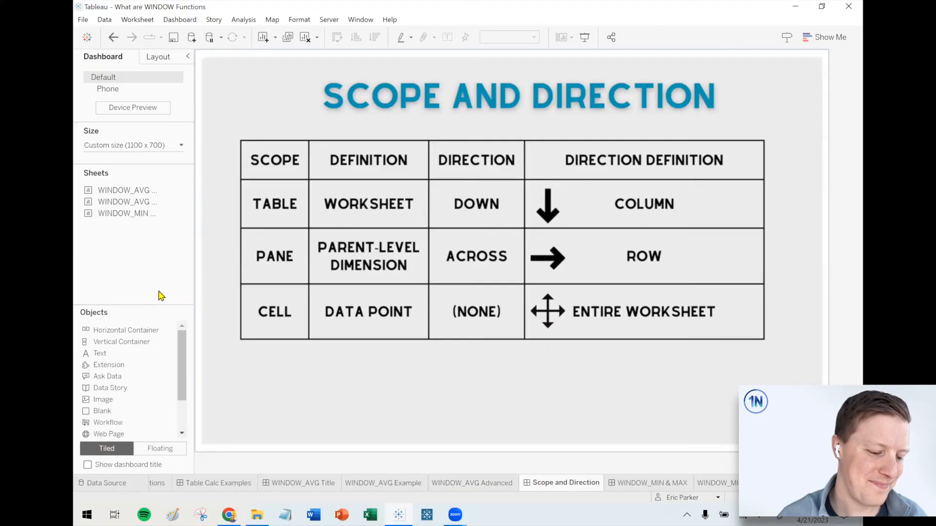
left_click(642, 484)
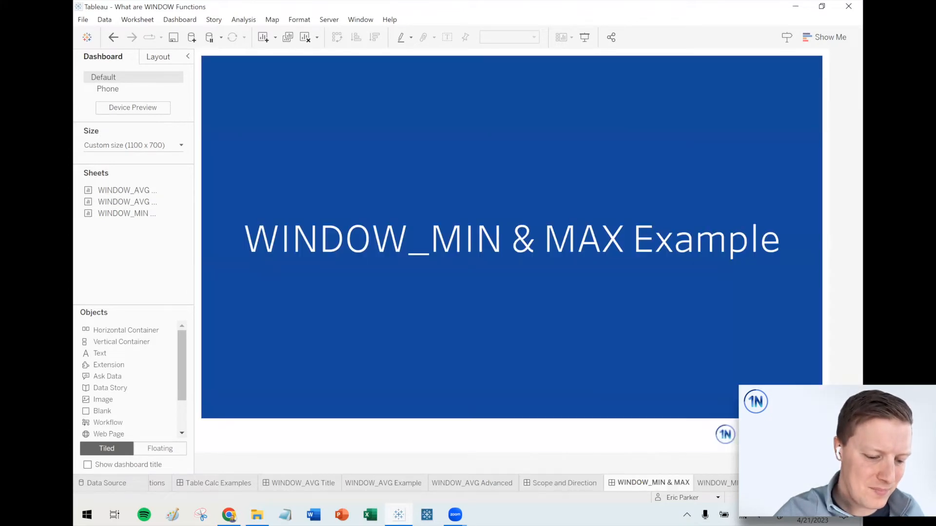
left_click(717, 483)
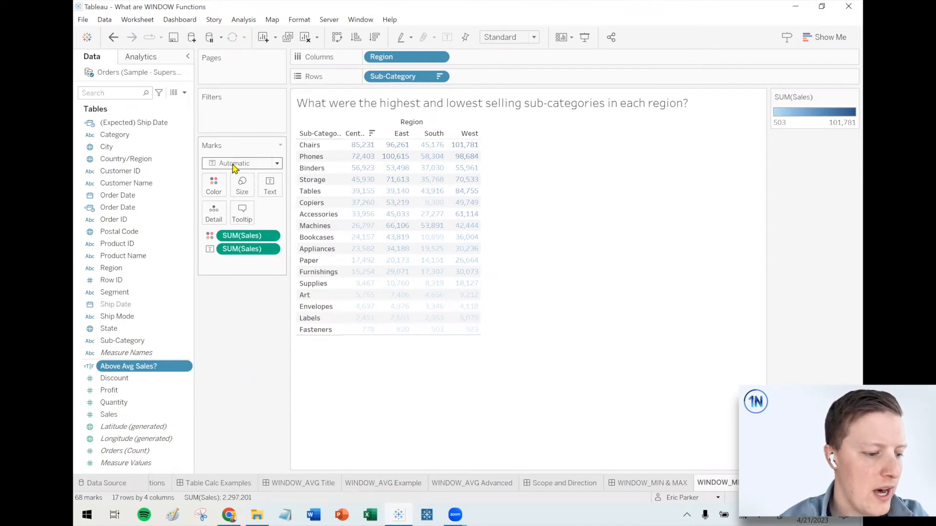
Step: Clear the existing color encoding, put Sales back on color and set the mark type to Square for a highlight table
left_click_drag(252, 250, 232, 313)
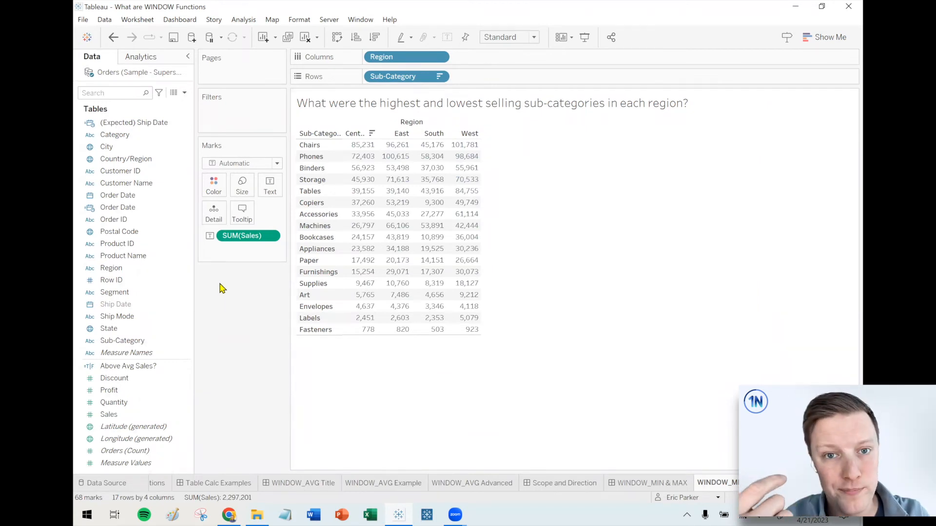
mouse_move(351, 152)
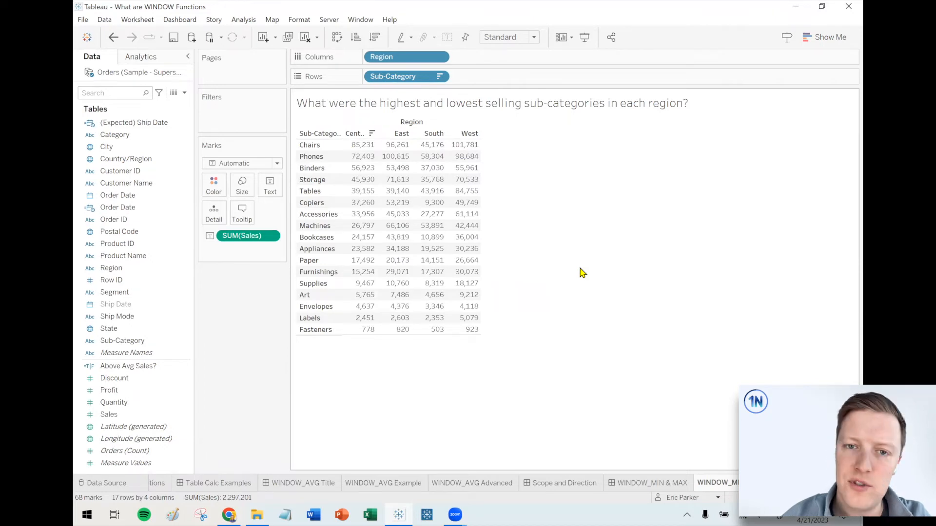
mouse_move(107, 420)
left_mouse_down()
mouse_move(140, 415)
mouse_move(247, 244)
mouse_move(214, 188)
left_mouse_up()
left_click(244, 163)
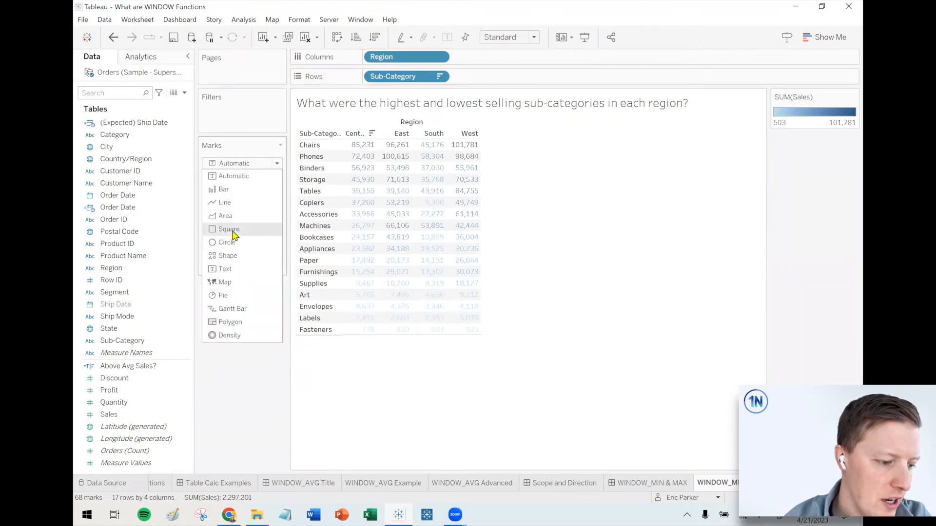
left_click(234, 236)
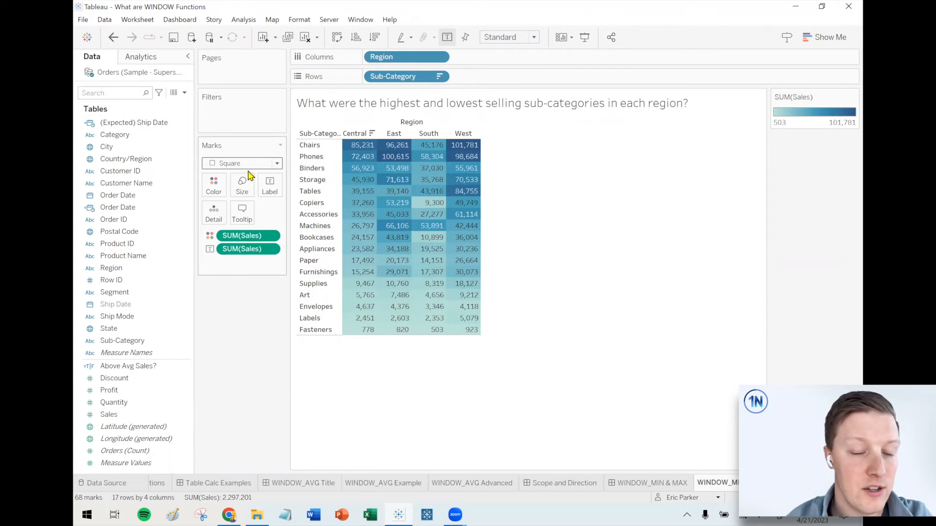
Step: Try the Orange-Blue Diverging palette on the Sales colors, then undo the palette change
left_click(213, 186)
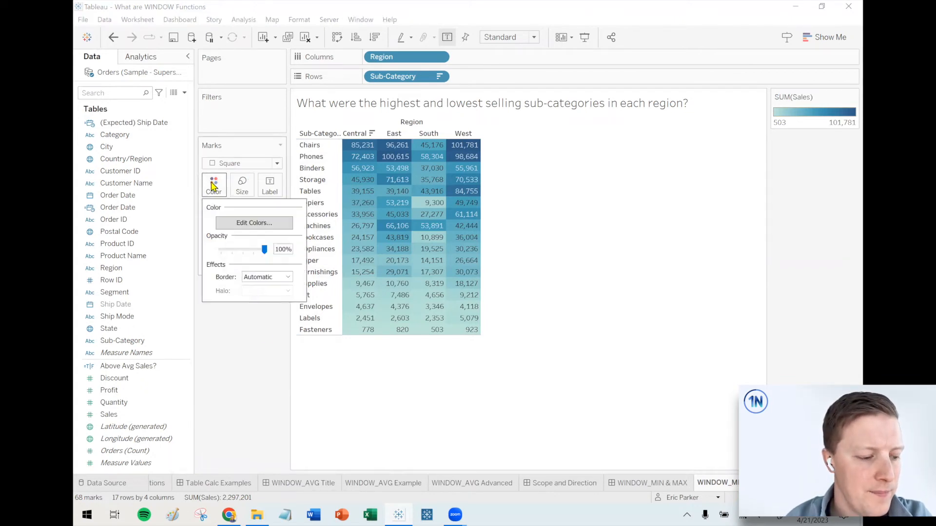
left_click(262, 356)
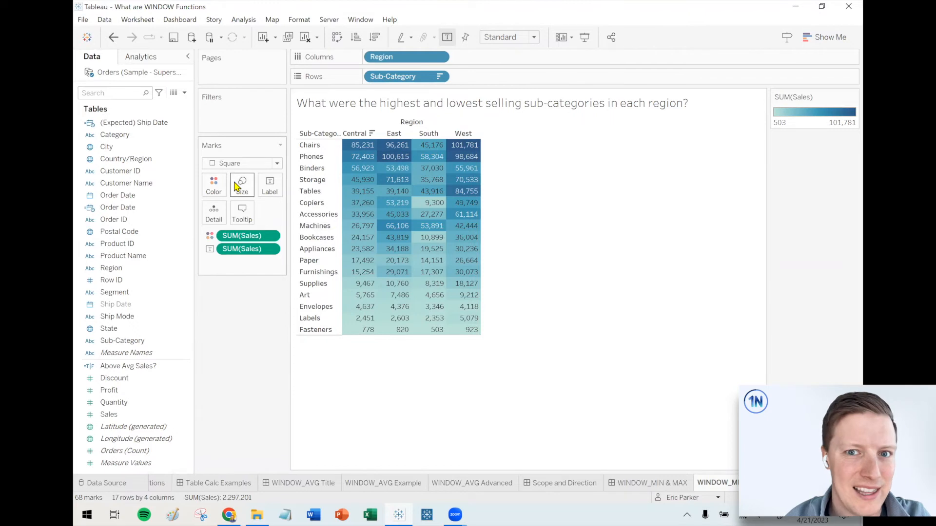
left_click(213, 185)
left_click(400, 209)
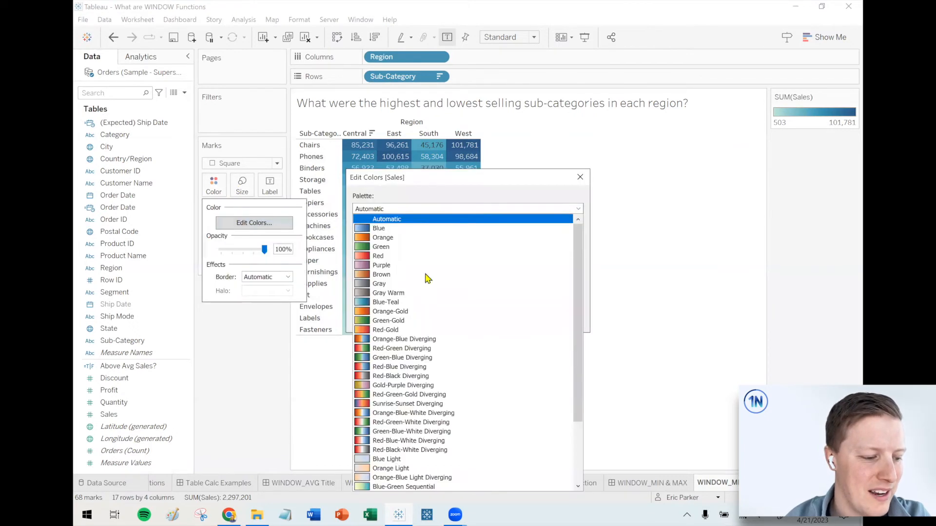
left_click(429, 336)
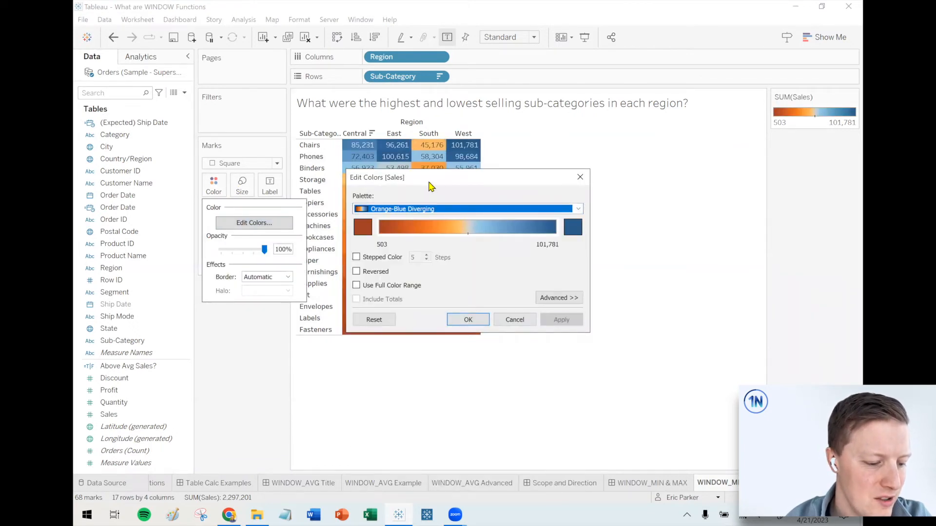
left_click_drag(441, 181, 695, 227)
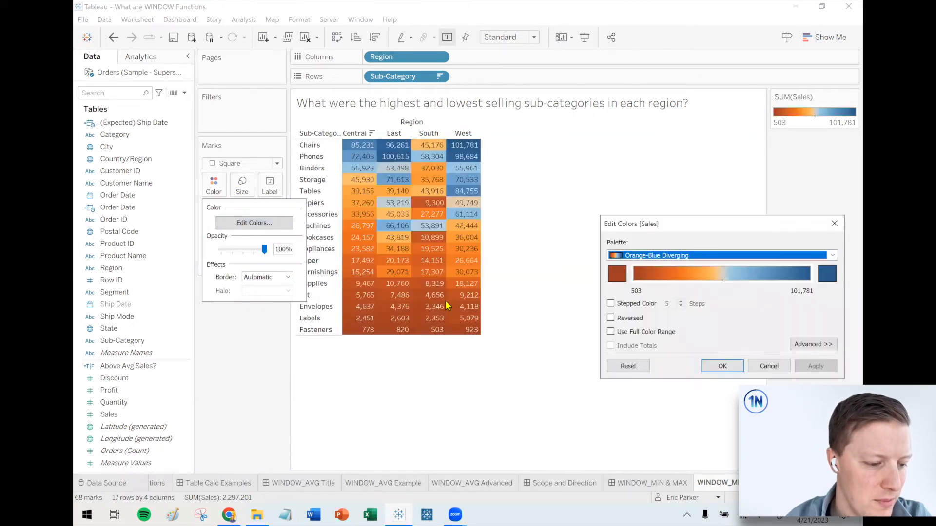
left_click(835, 227)
left_click(113, 37)
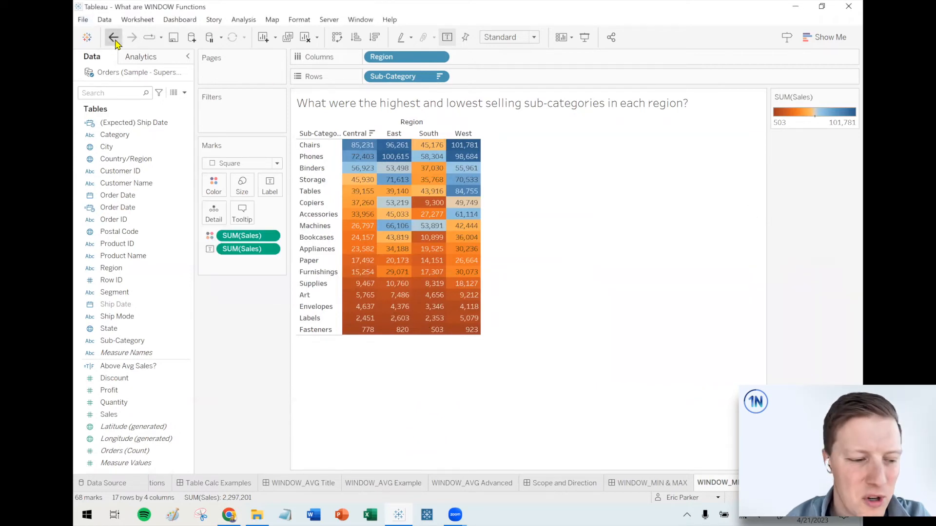
Step: Create a new calculated field named Highest/Lowest Value
left_click(185, 93)
left_click(181, 100)
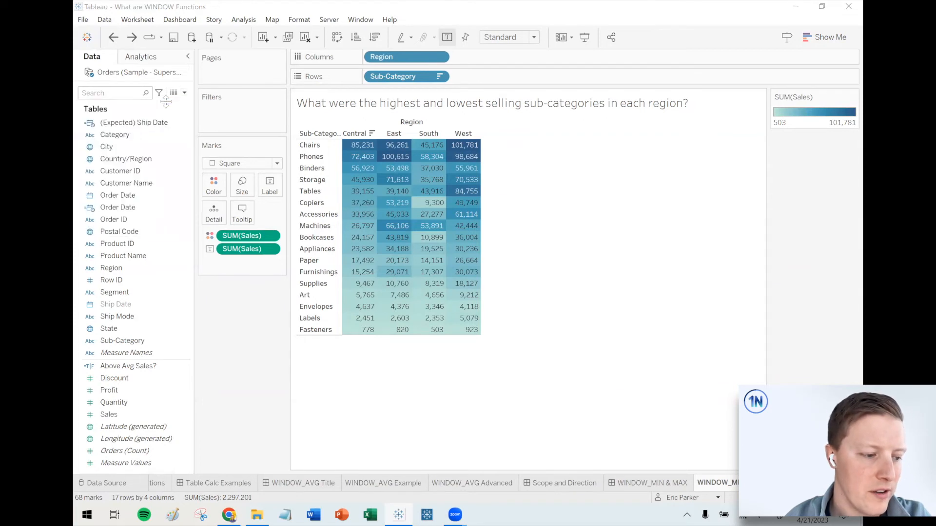
type("Highest/Lowest Value")
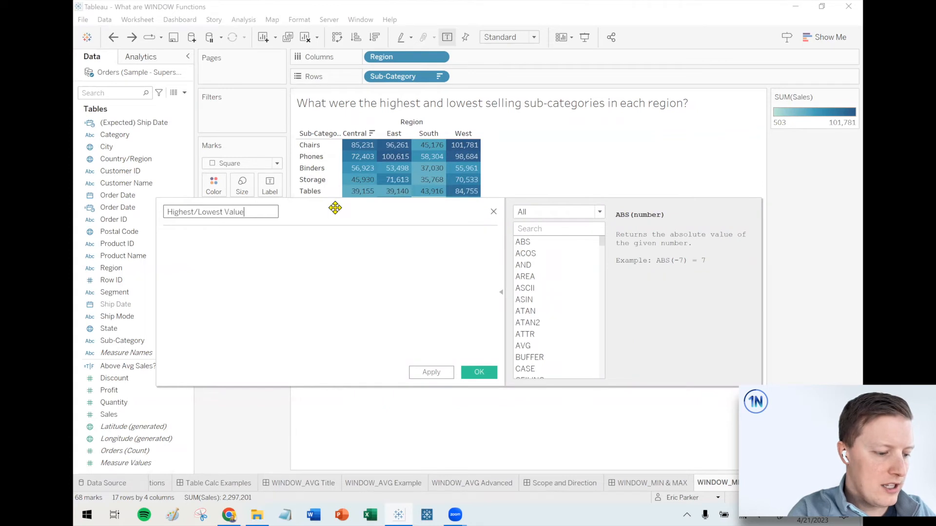
Step: Write the calculation's first condition: IF SUM([Sales]) = WINDOW_MAX(SUM([Sales])) THEN "Highest Value"
left_click(356, 343)
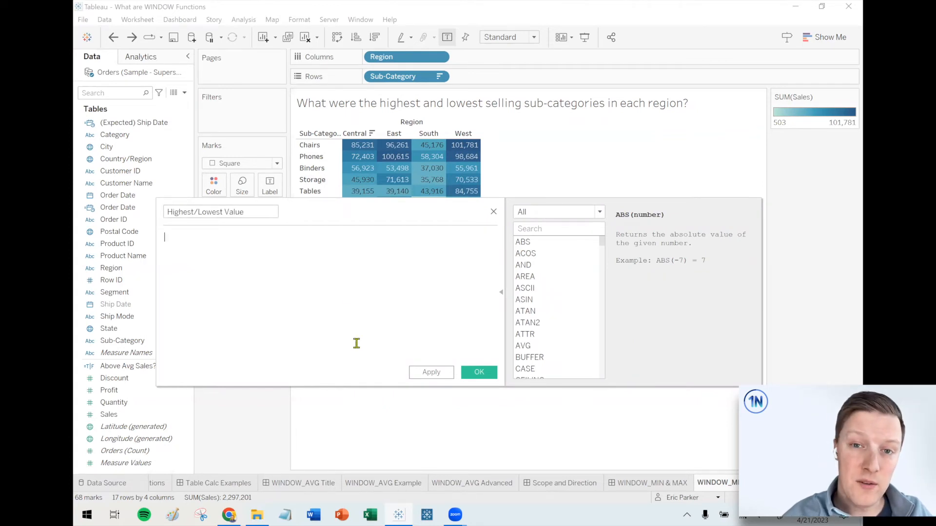
type("IF")
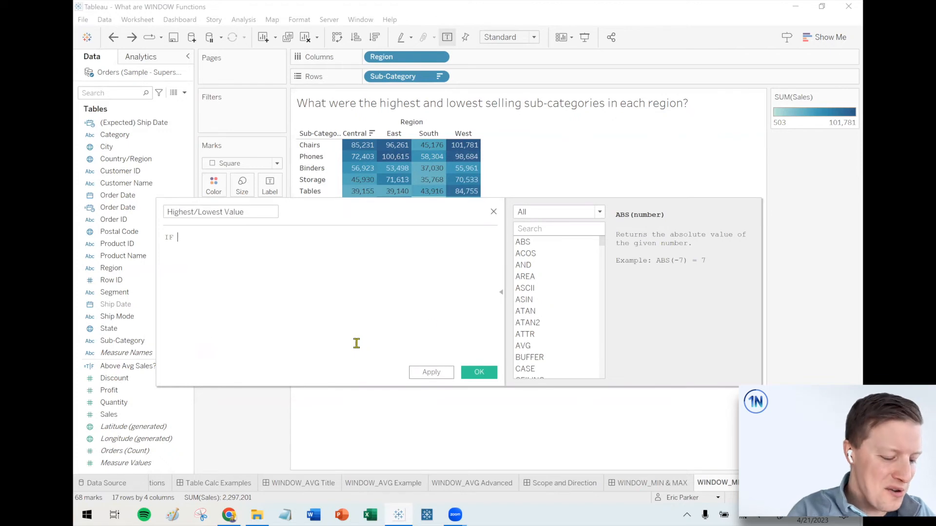
left_click(500, 292)
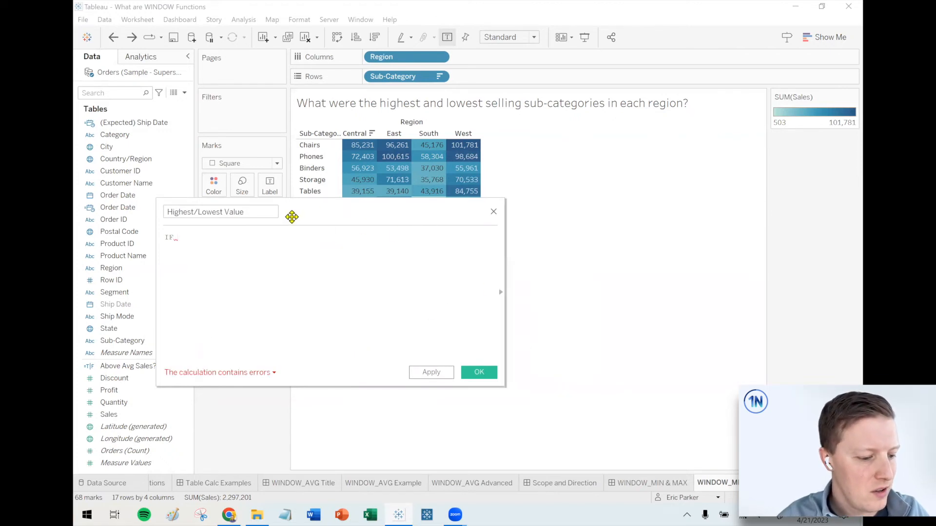
left_click_drag(291, 217, 414, 251)
left_click_drag(239, 236, 372, 301)
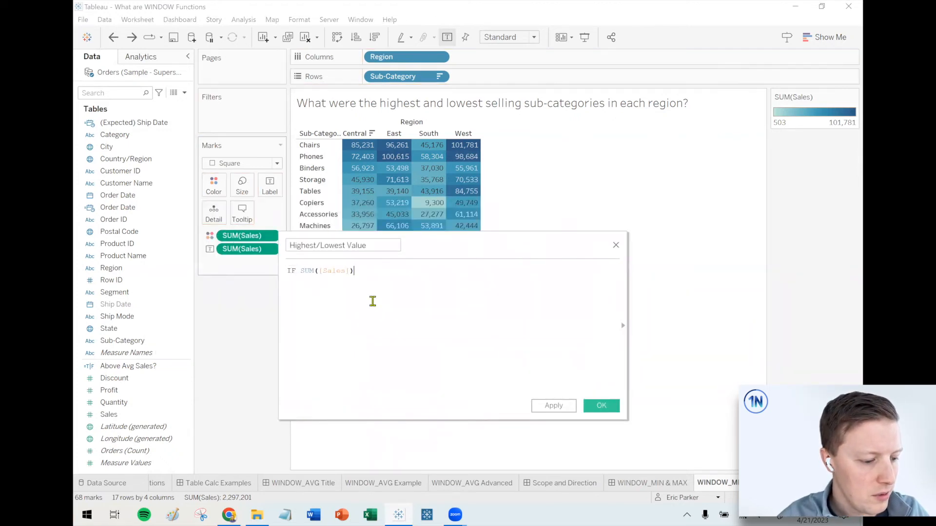
type("= WINDOW_MAX(")
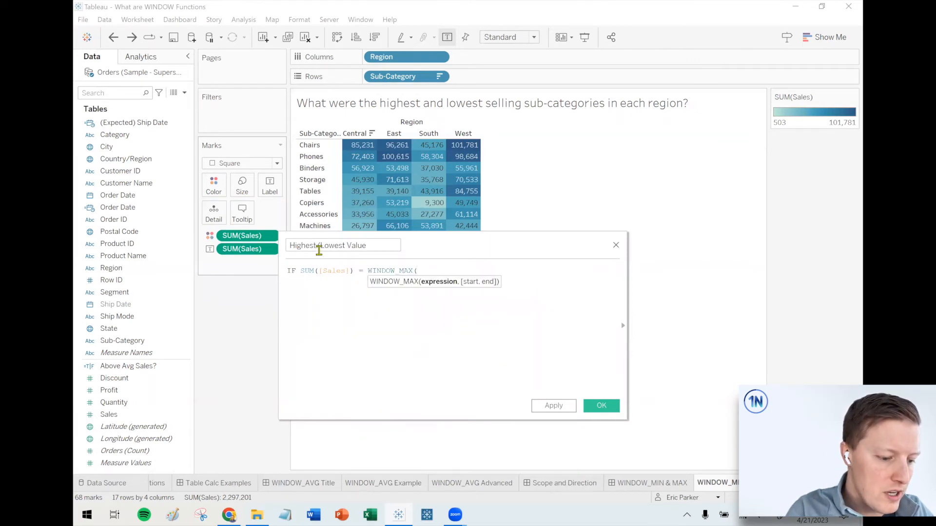
left_click_drag(247, 244, 405, 296)
type(") ")
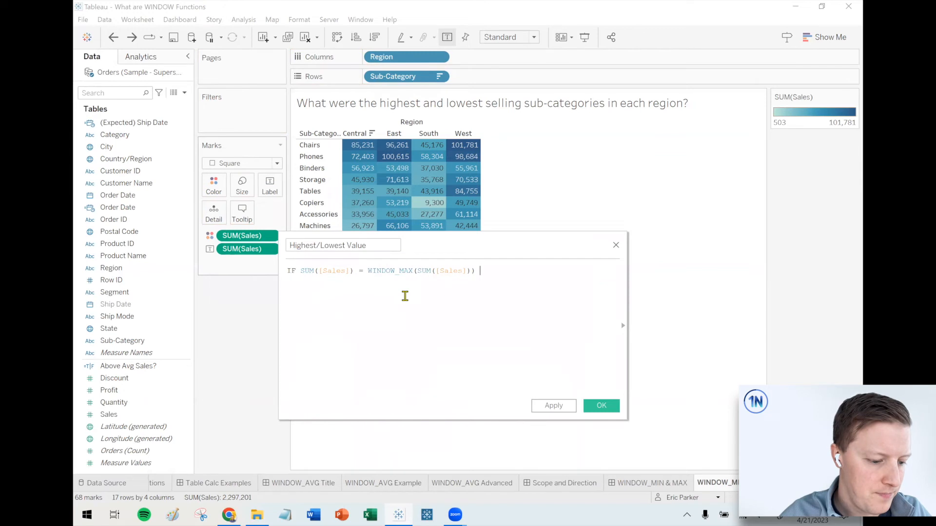
type("THEN \"Highest")
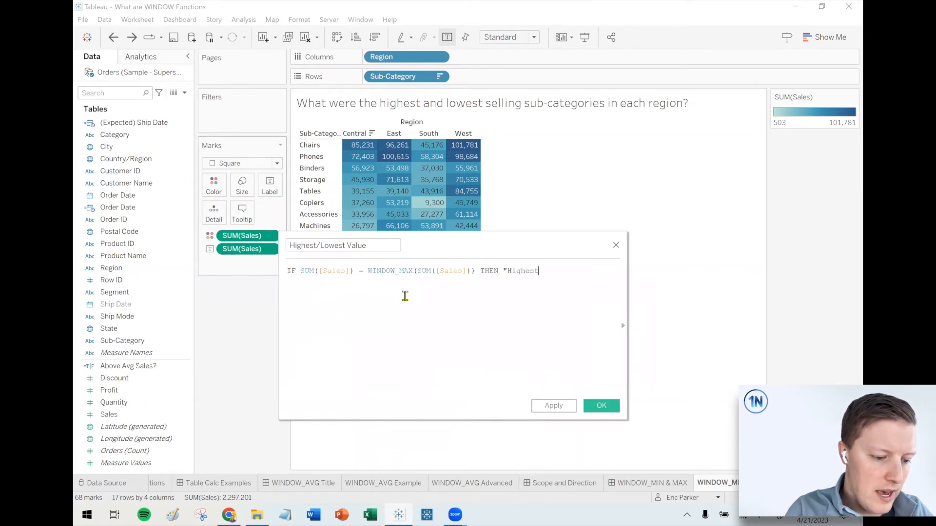
Step: Add an ELSEIF line to the calculation, widen the editor and copy the WINDOW_MAX condition and its result into that line
type("ELSEIF")
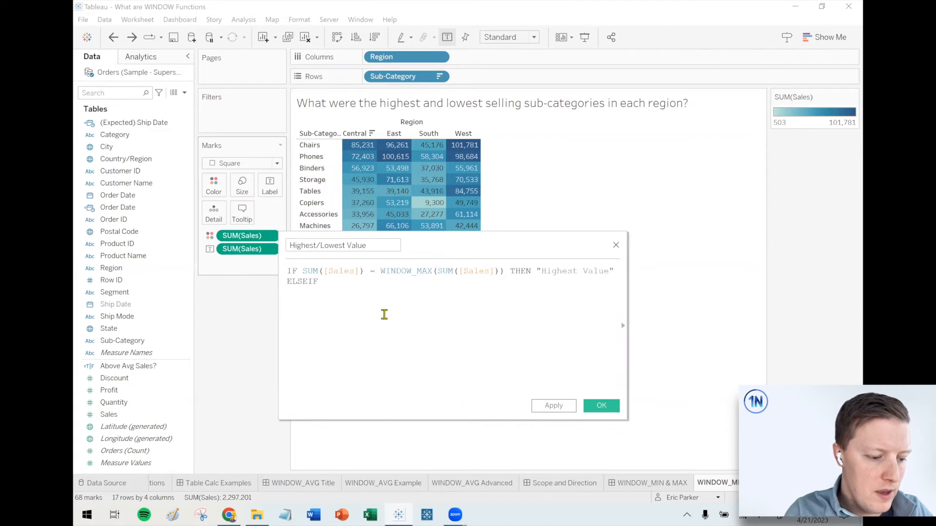
left_click_drag(627, 309, 811, 309)
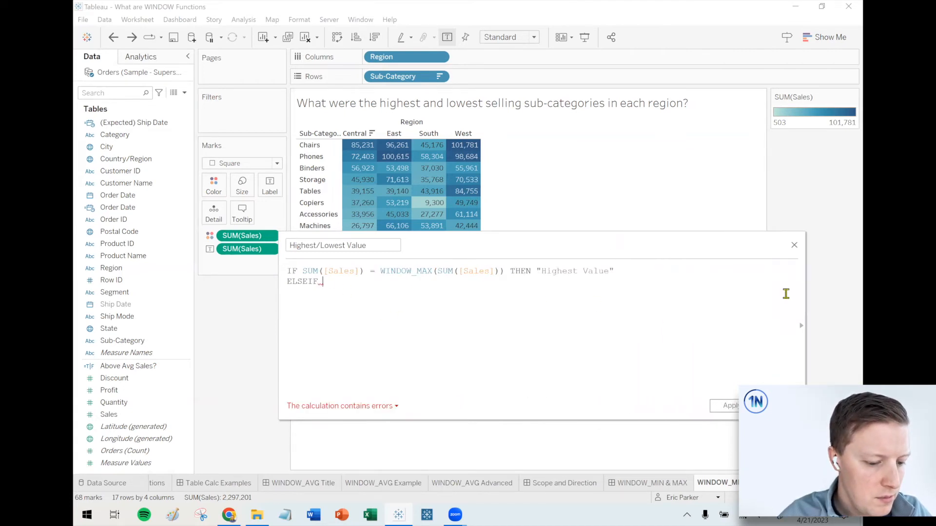
left_click_drag(629, 245, 564, 234)
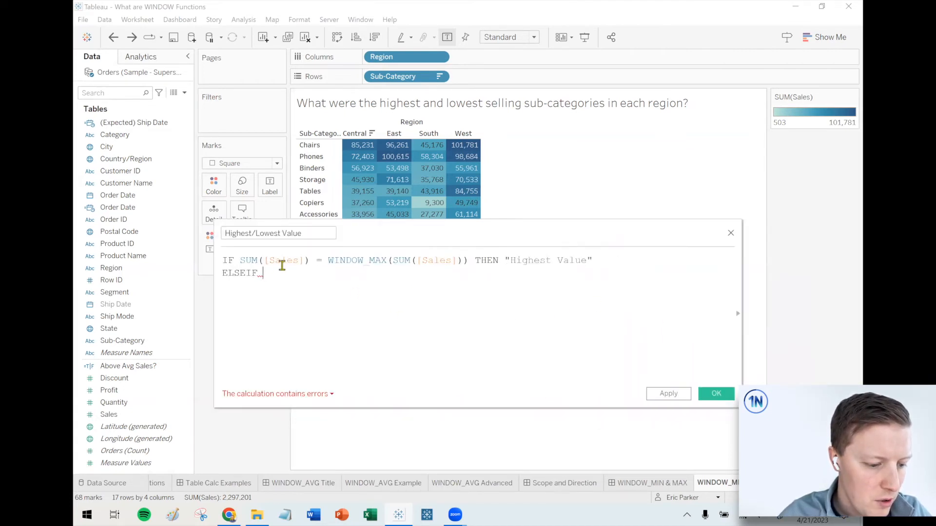
left_click_drag(240, 260, 575, 270)
key("ctrl+c")
left_click(379, 274)
key("ctrl+v")
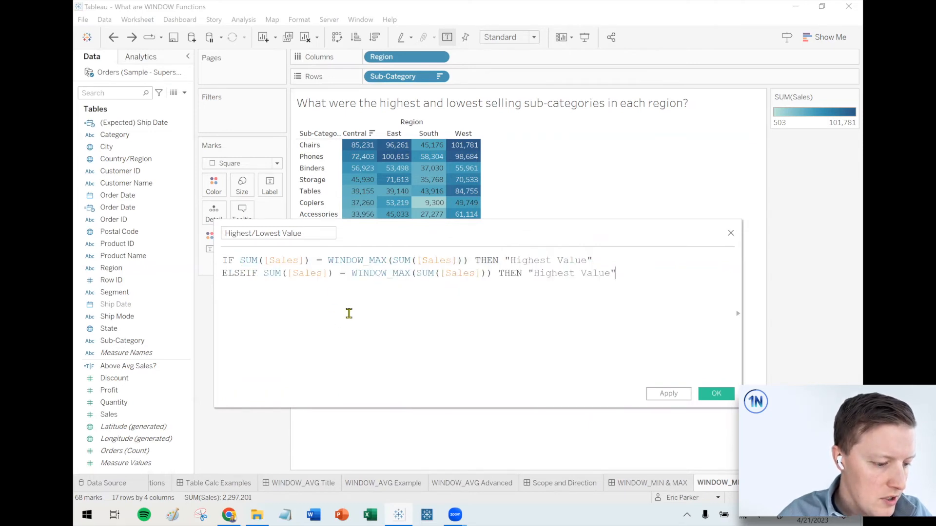
Step: Change the ELSEIF line to use WINDOW_MIN and return "Lowest Value"
left_click(411, 273)
key("BackSpace")
key("BackSpace")
type("IN")
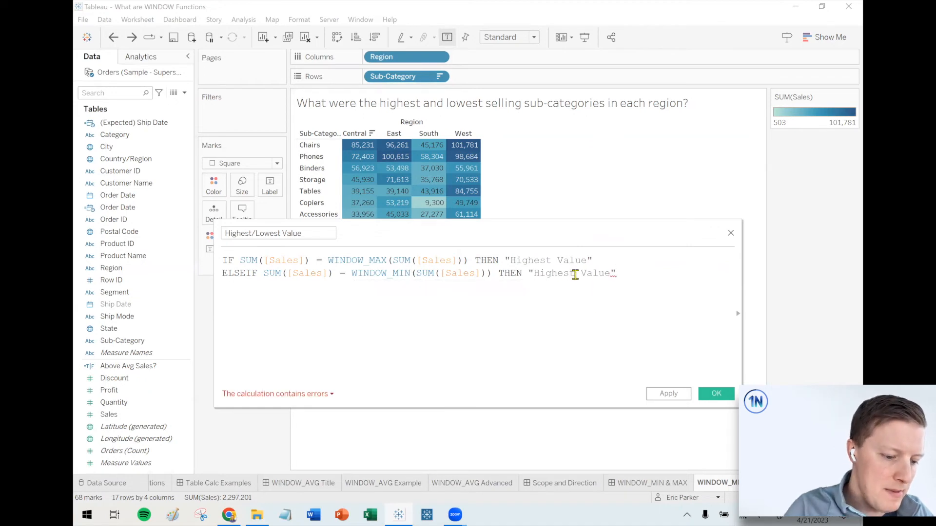
left_click_drag(574, 274, 538, 273)
type("Lowest")
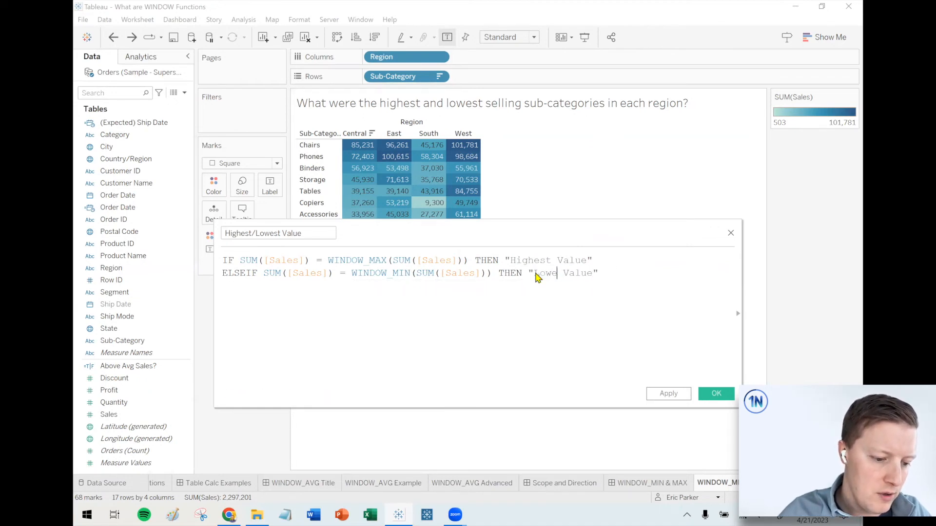
Step: Complete the calculation with an ELSE line returning "Unremarkable" and a closing END
left_click(641, 279)
type("ELSE ")
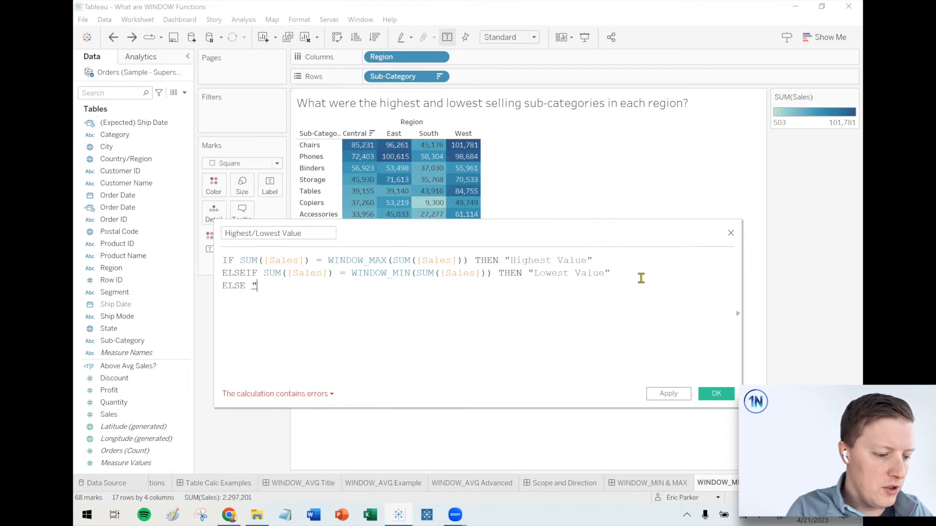
type("\"U")
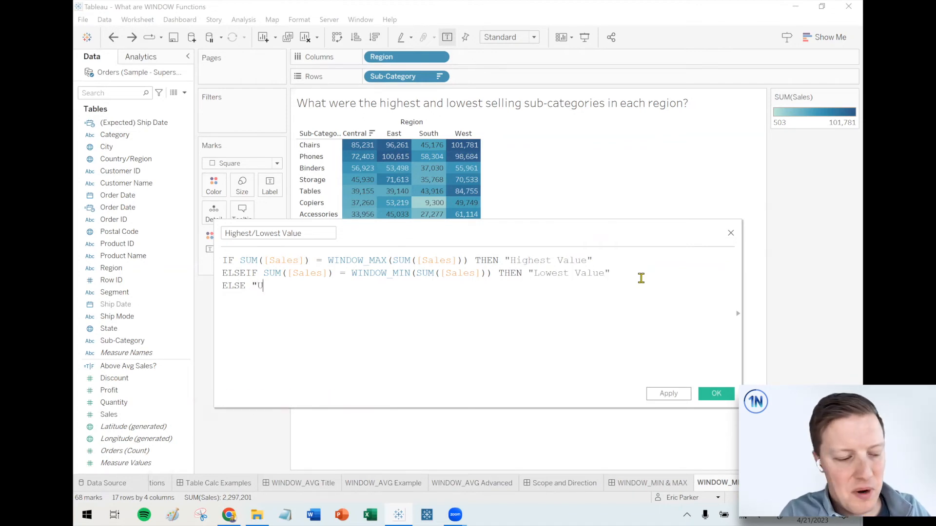
type("nremarka")
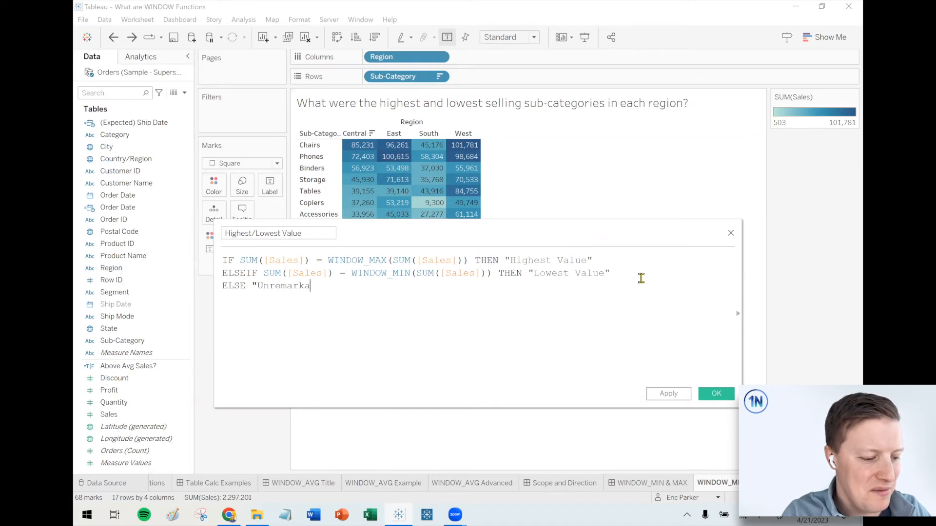
type("ble\"")
key("Return")
type("END")
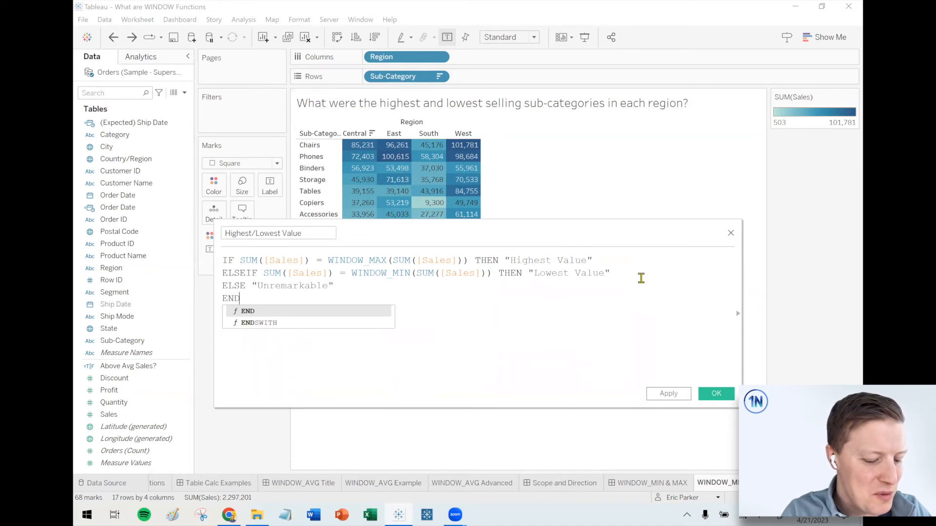
left_click(516, 323)
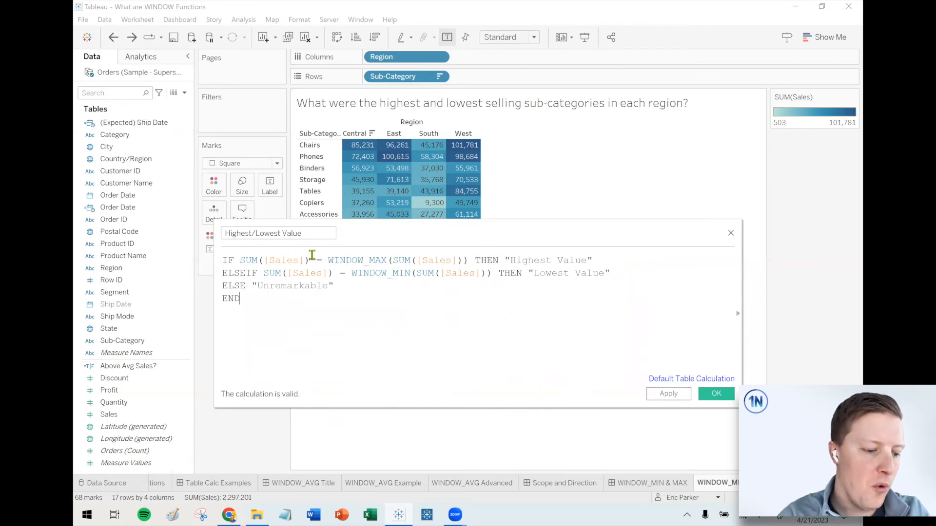
Step: Review the calculation's WINDOW function against the table and examine the text returned by each of its three branches
left_click_drag(327, 261, 366, 258)
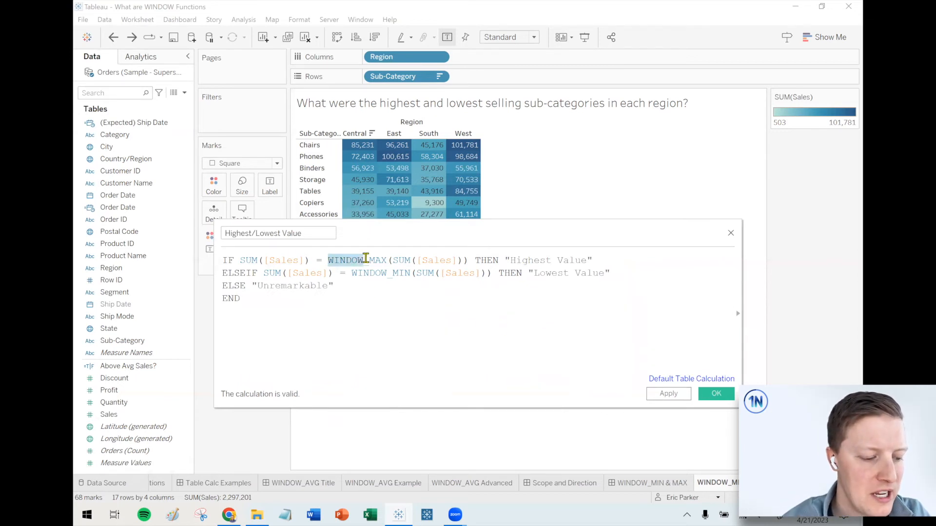
left_click_drag(402, 242, 414, 345)
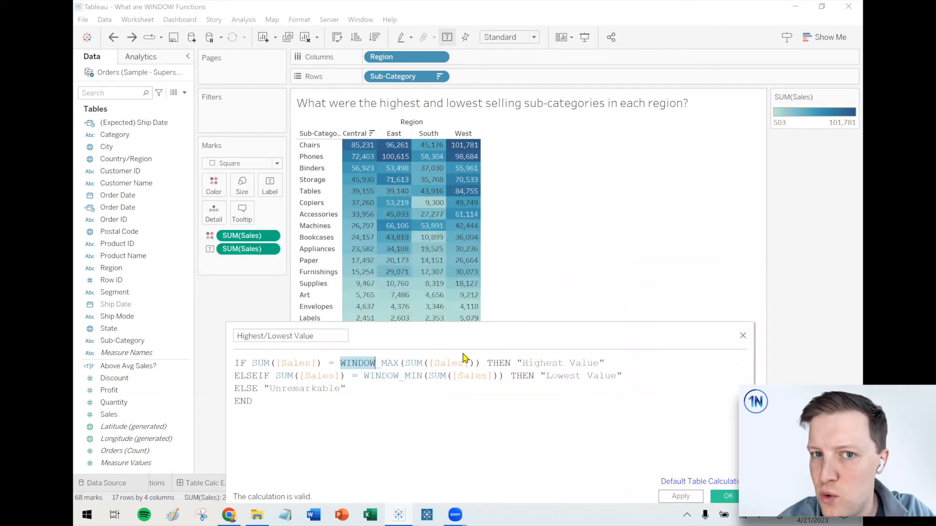
left_click_drag(466, 340, 447, 243)
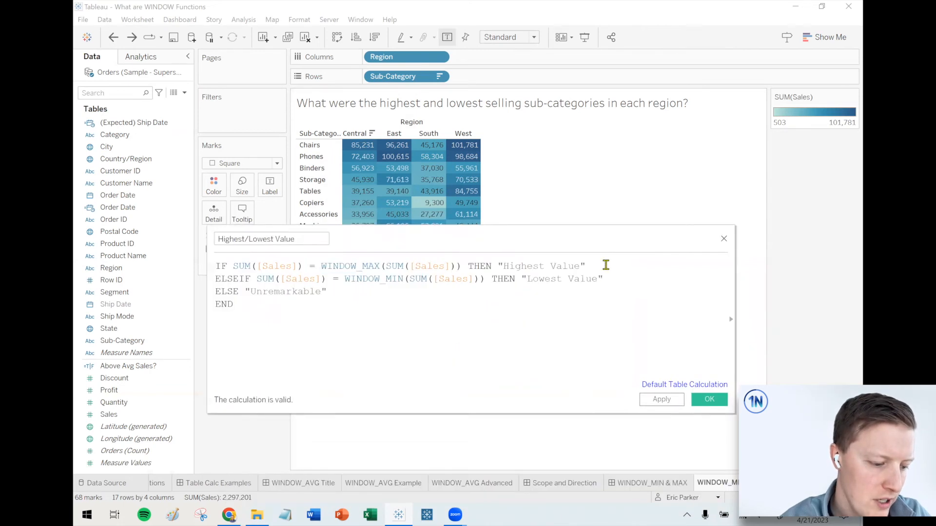
left_click_drag(594, 266, 501, 266)
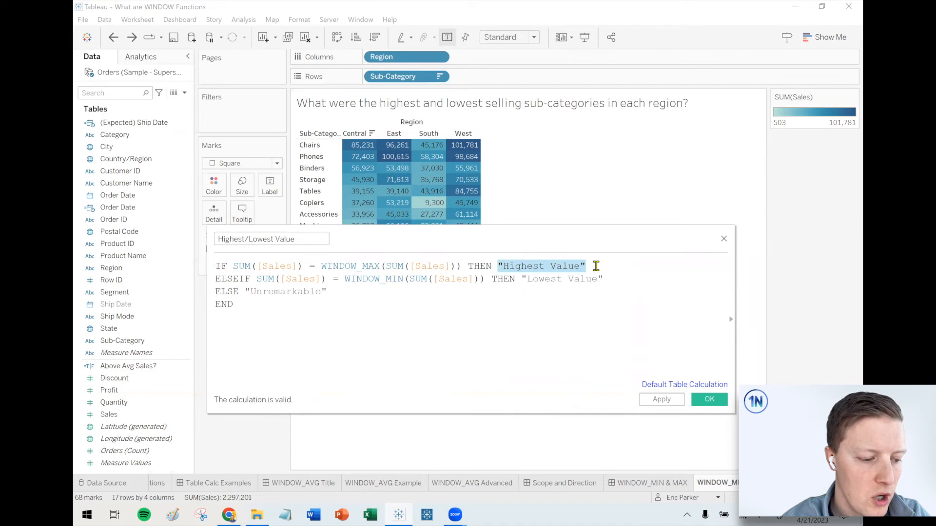
left_click_drag(605, 278, 522, 281)
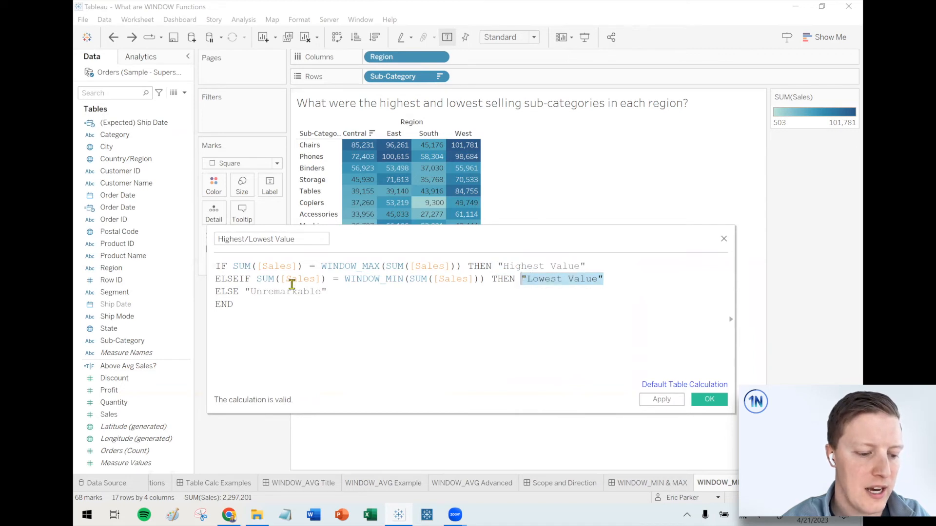
left_click_drag(327, 291, 245, 292)
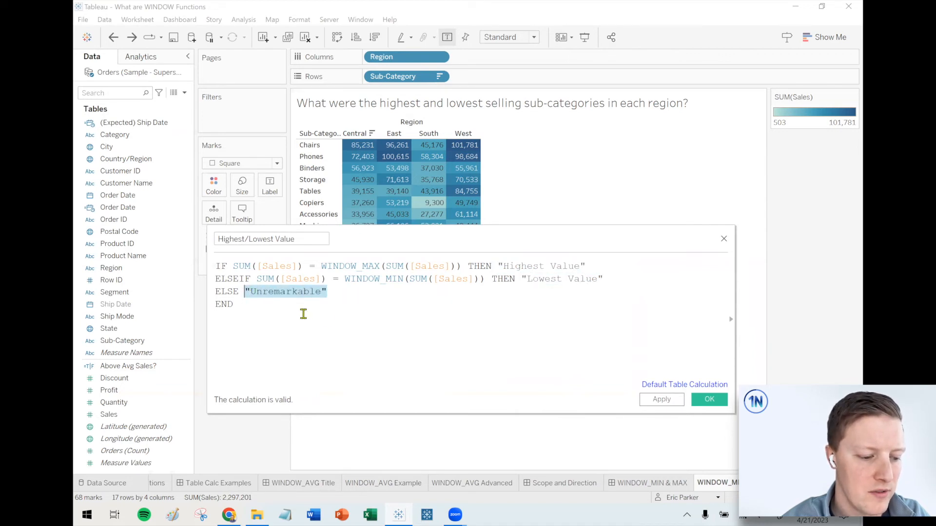
left_click(304, 314)
Step: Save the calculation and color the table's marks by Highest/Lowest Value
left_click(707, 401)
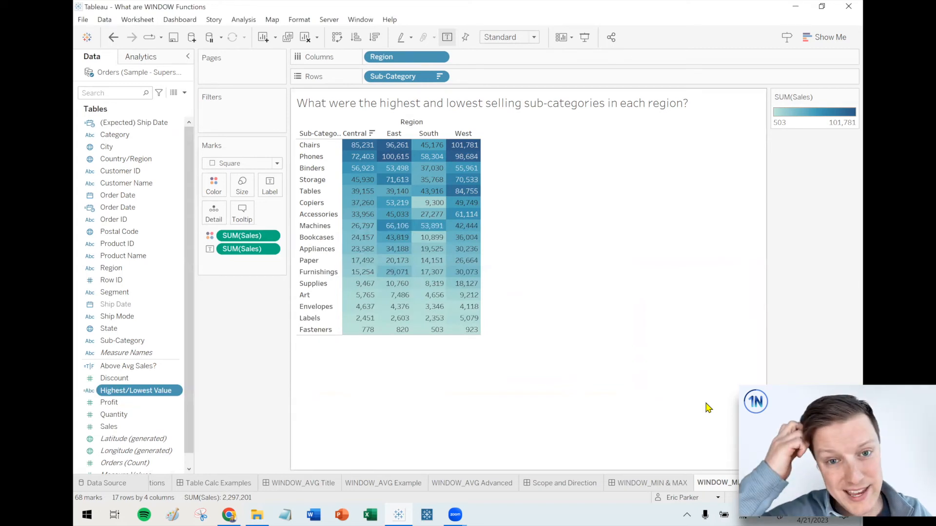
left_click_drag(107, 395, 212, 193)
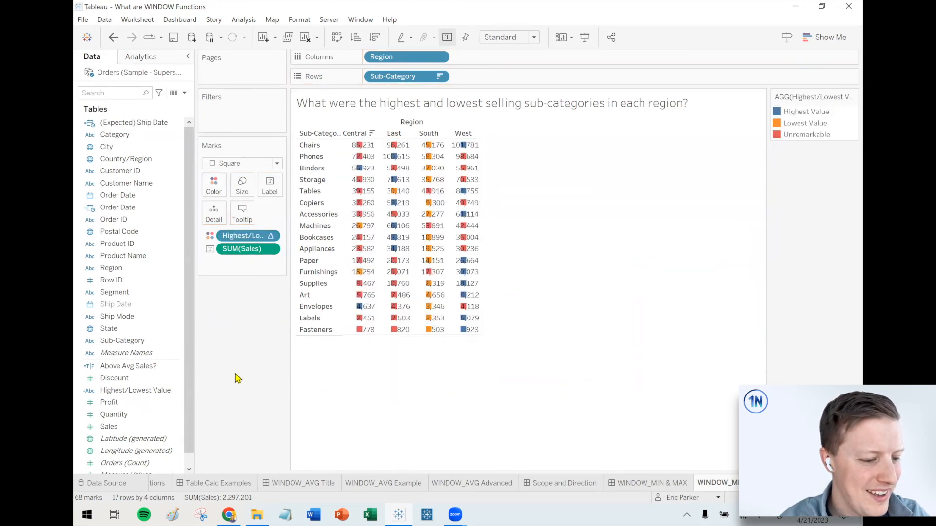
Step: Highlight the Highest Value, Lowest Value and Unremarkable marks in turn from the color legend, and clear the highlight
left_click(813, 112)
left_click(824, 124)
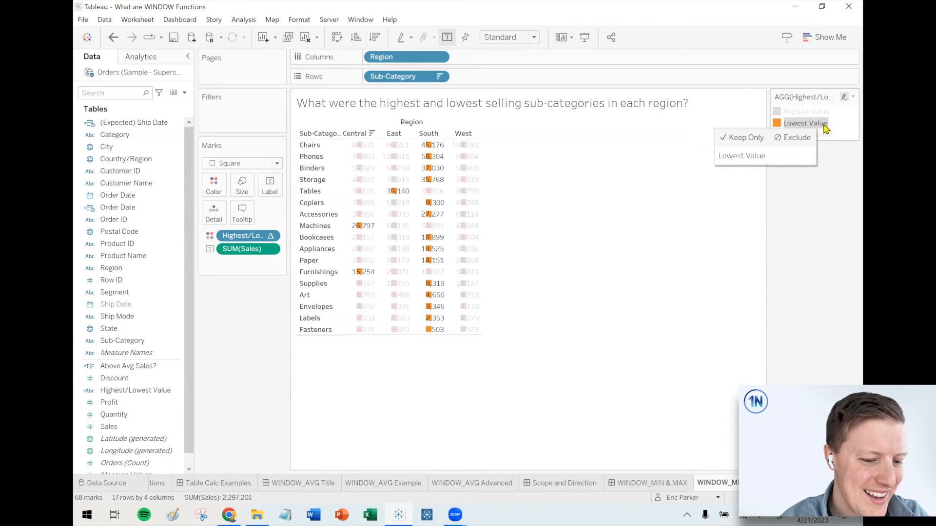
left_click(822, 136)
left_click(825, 136)
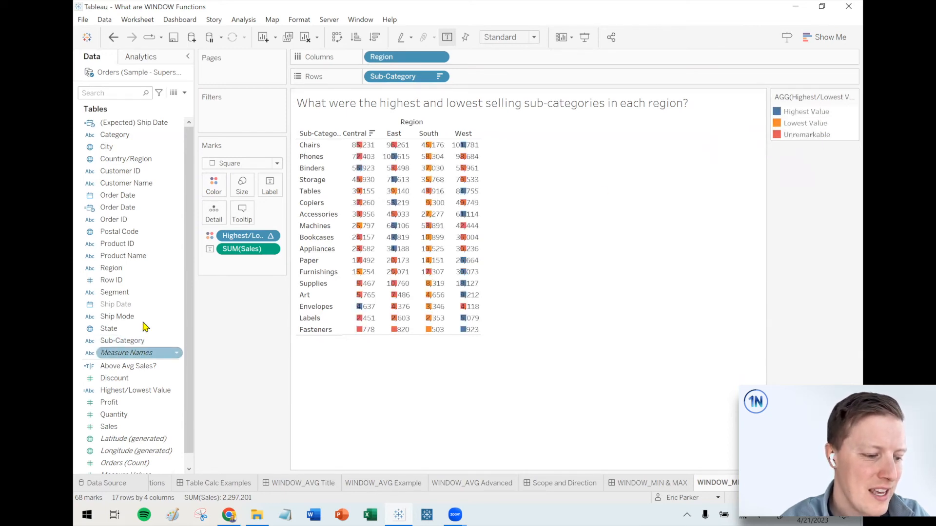
Step: Try coloring the marks by Sales in place of Highest/Lowest Value, and undo it
left_click(214, 164)
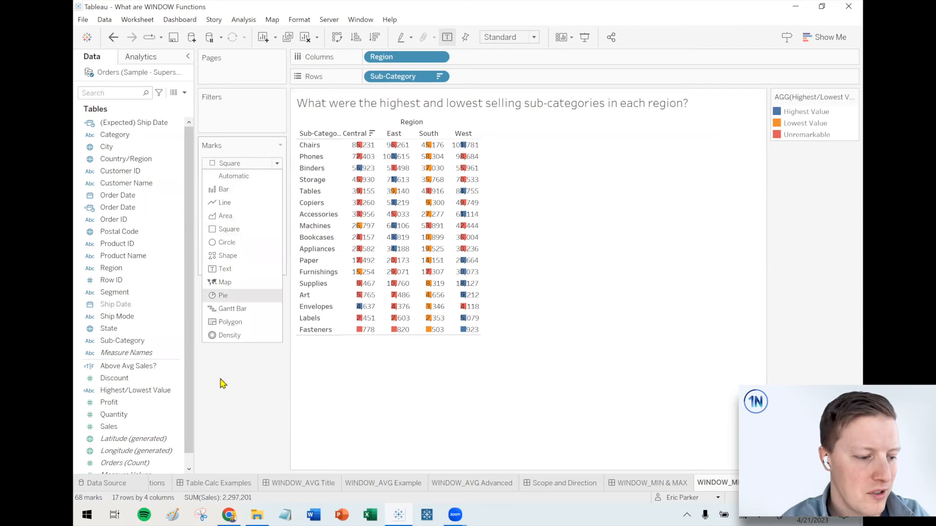
left_click(224, 408)
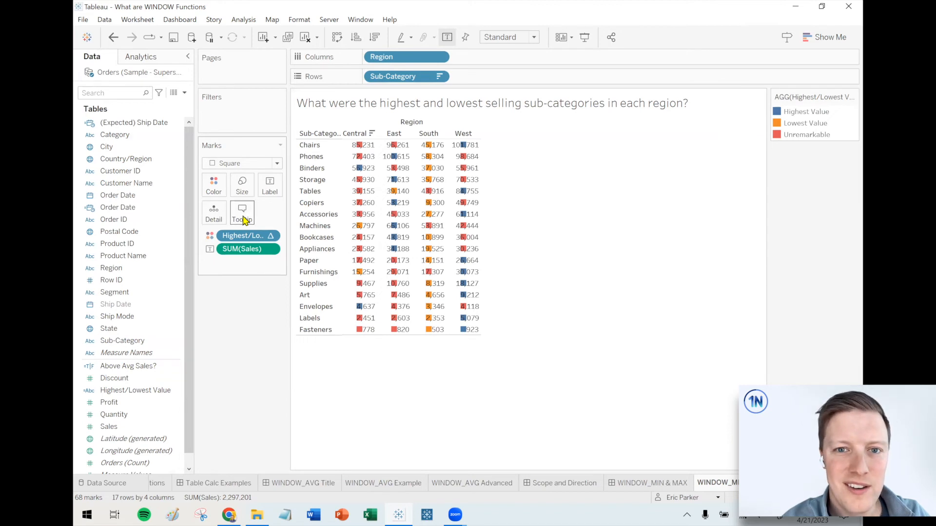
left_click_drag(108, 427, 214, 194)
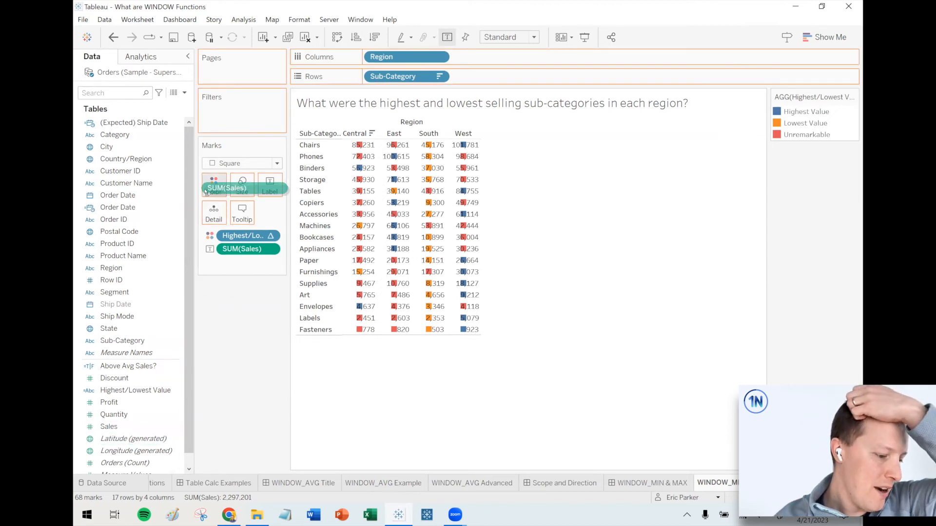
left_click(115, 40)
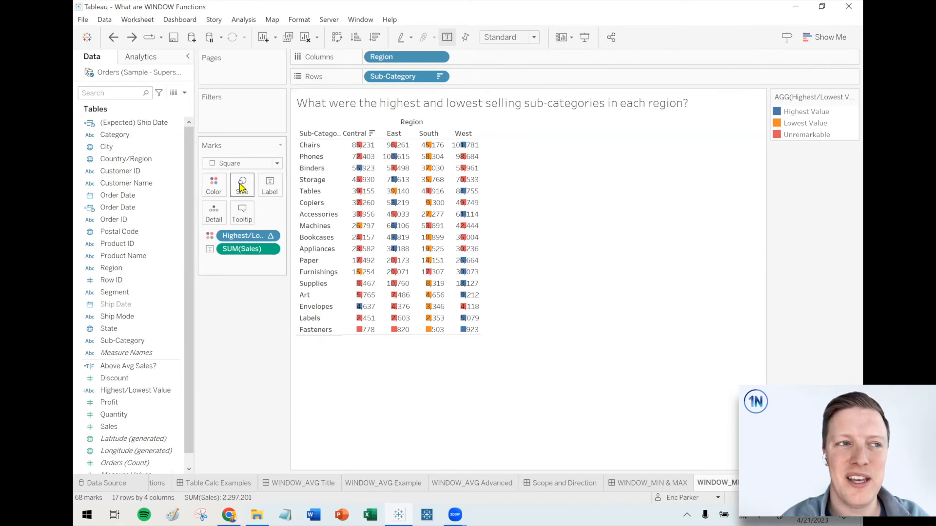
Step: Change the mark type from Square to Bar
left_click(245, 164)
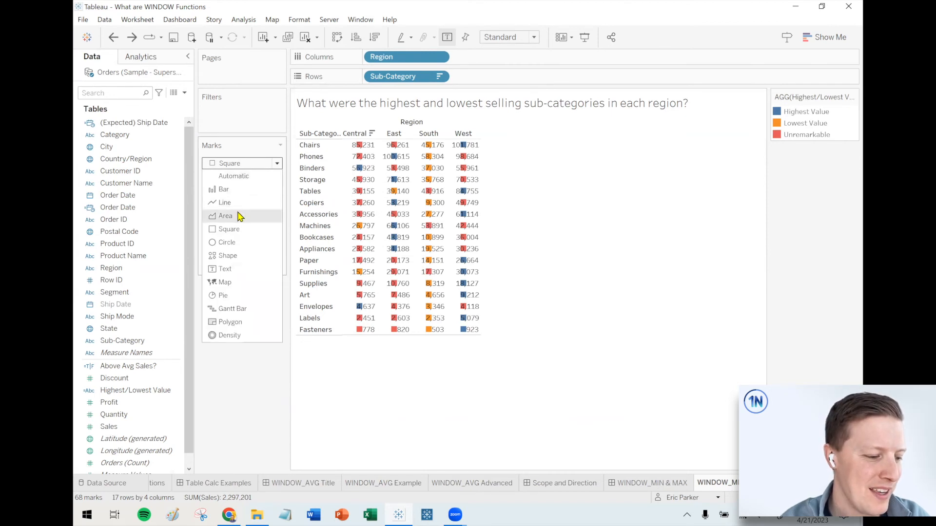
left_click(237, 190)
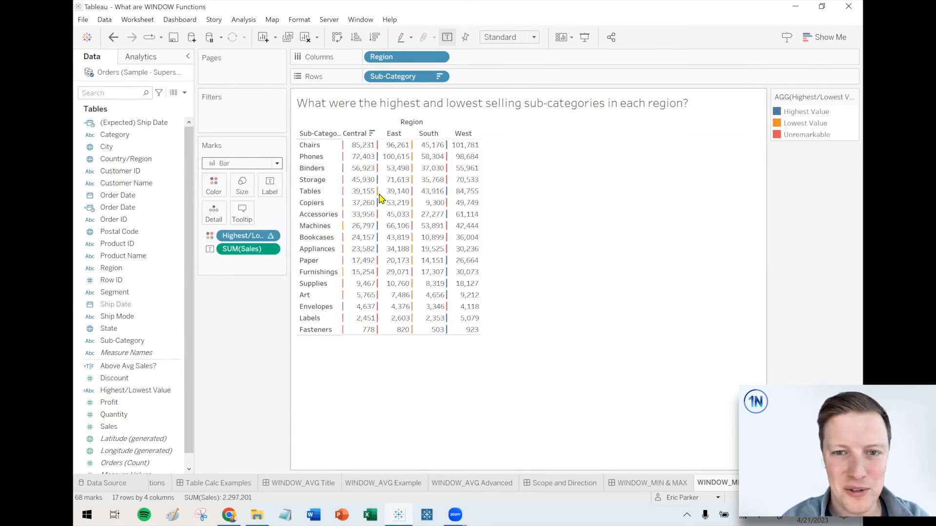
Step: Create a calculated field named 1 with the formula MAX(1)
left_click(185, 93)
left_click(165, 112)
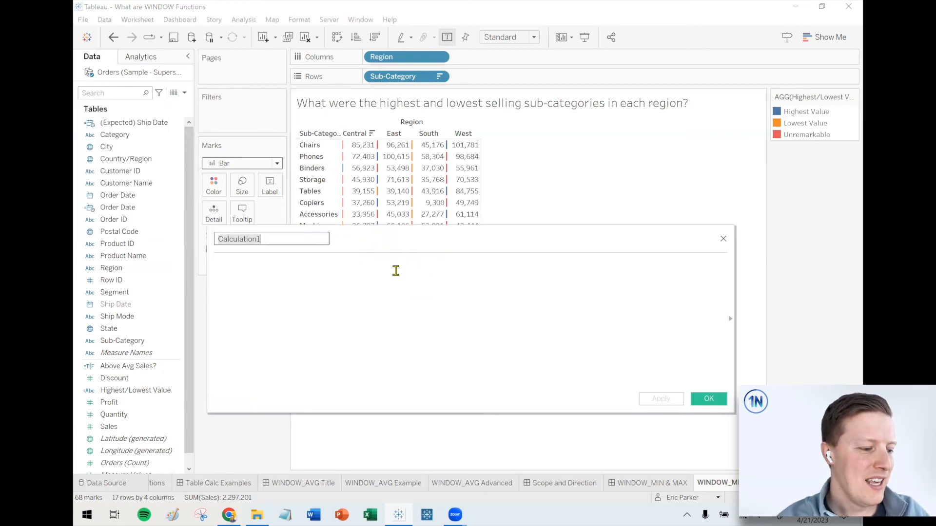
left_click(361, 309)
type("MAX(1")
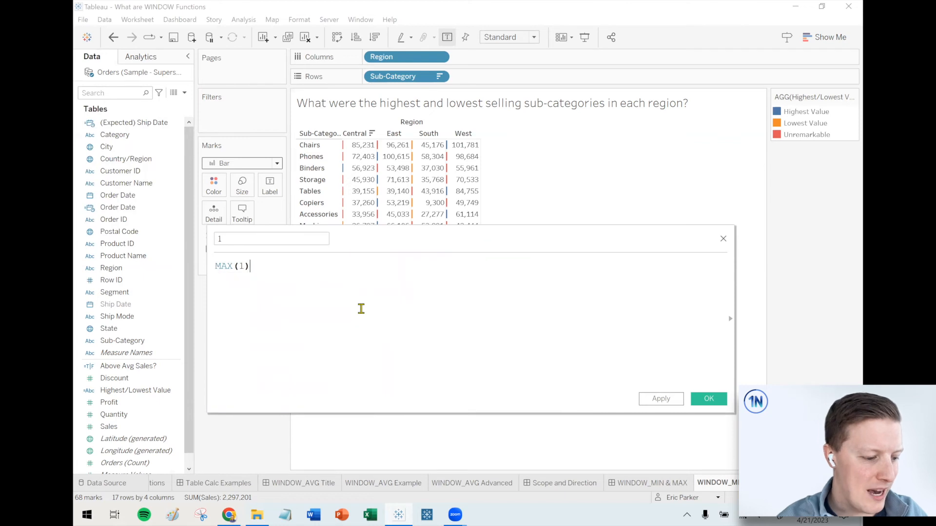
scroll(341, 303, "up", 3)
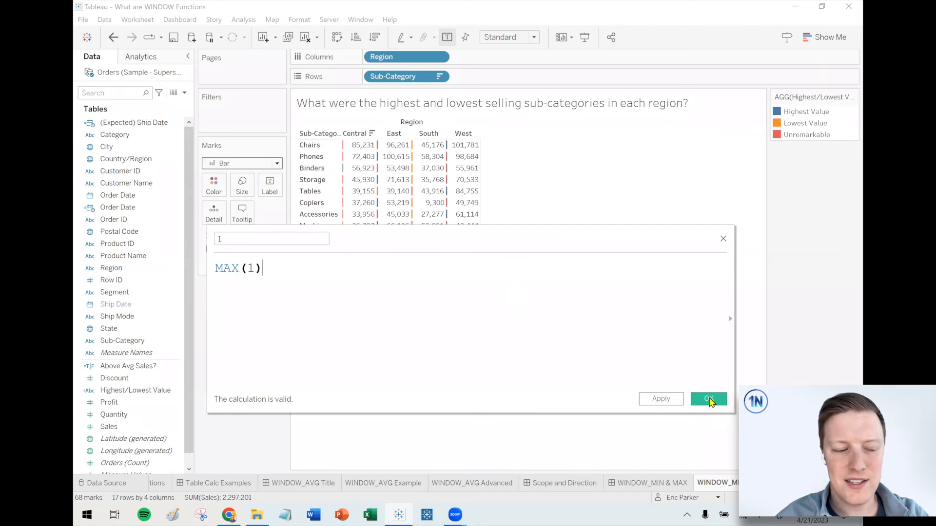
left_click(709, 401)
Step: Size the bars by the new field 1 and raise the mark size to its maximum
left_click_drag(103, 366, 238, 189)
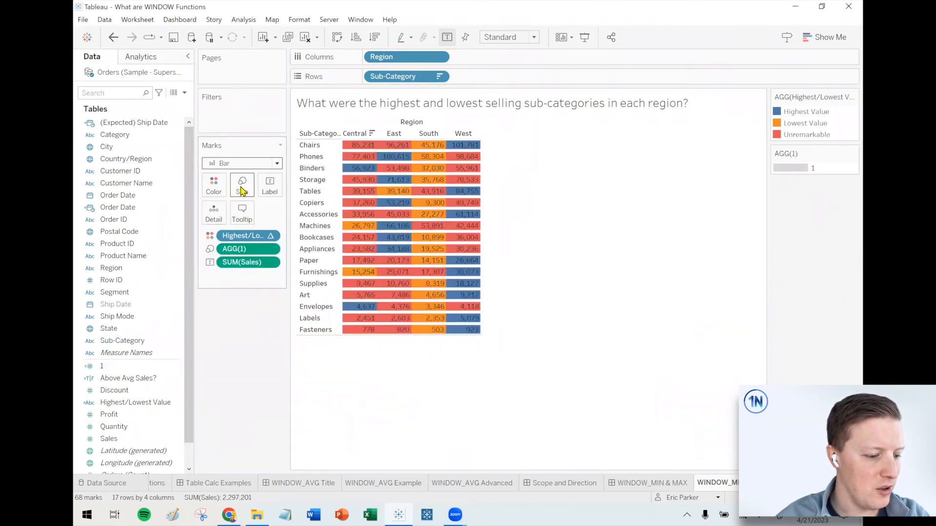
left_click(242, 190)
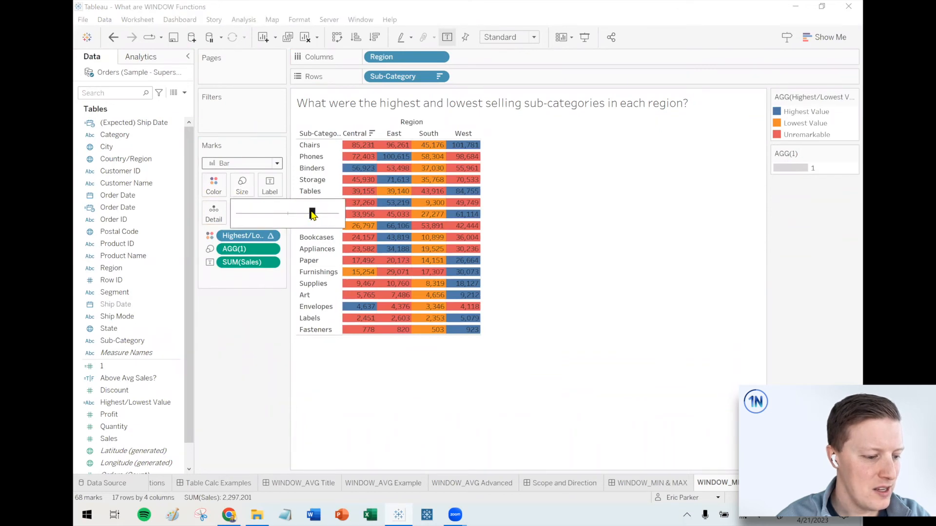
left_click_drag(312, 215, 336, 213)
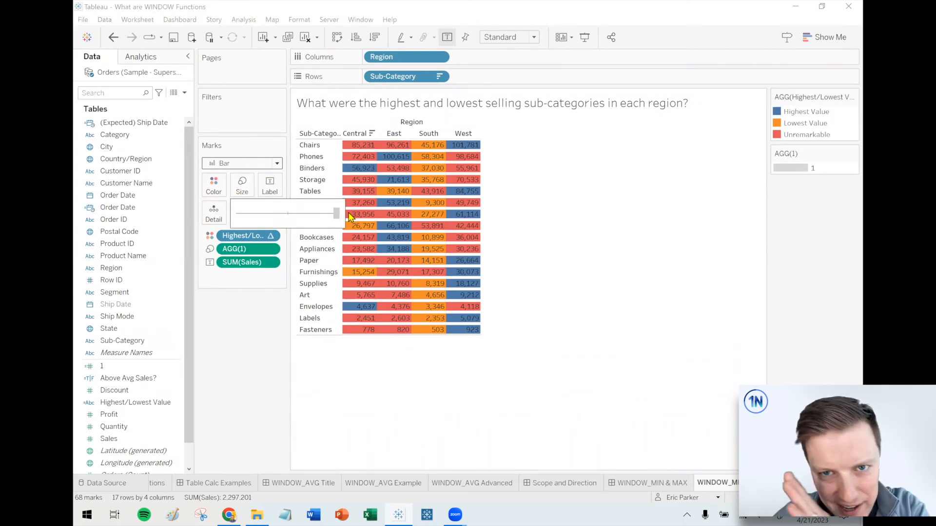
Step: Give the bars a white border
left_click(213, 187)
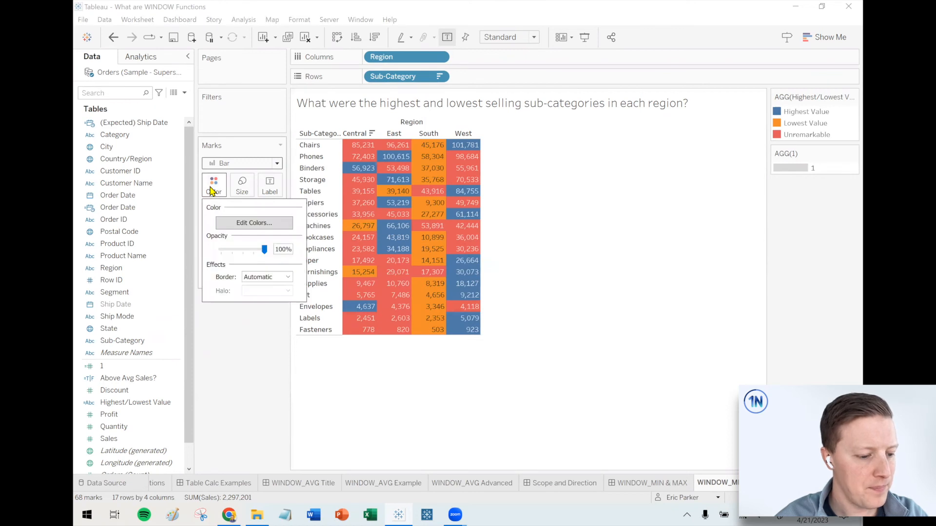
left_click(253, 279)
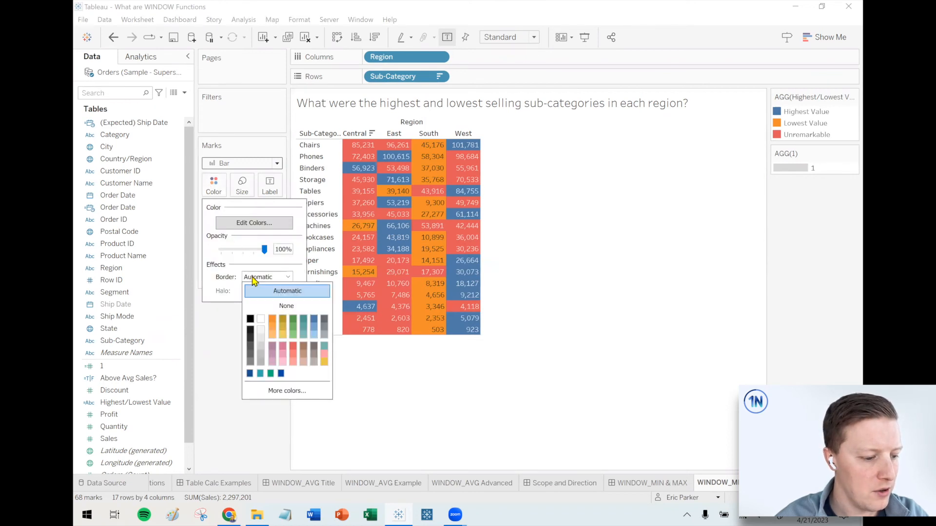
left_click(261, 320)
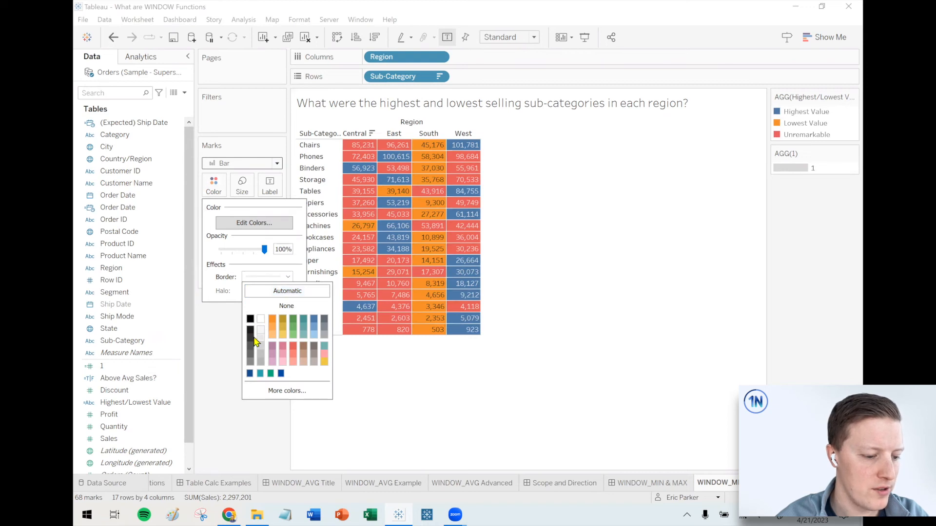
left_click(209, 336)
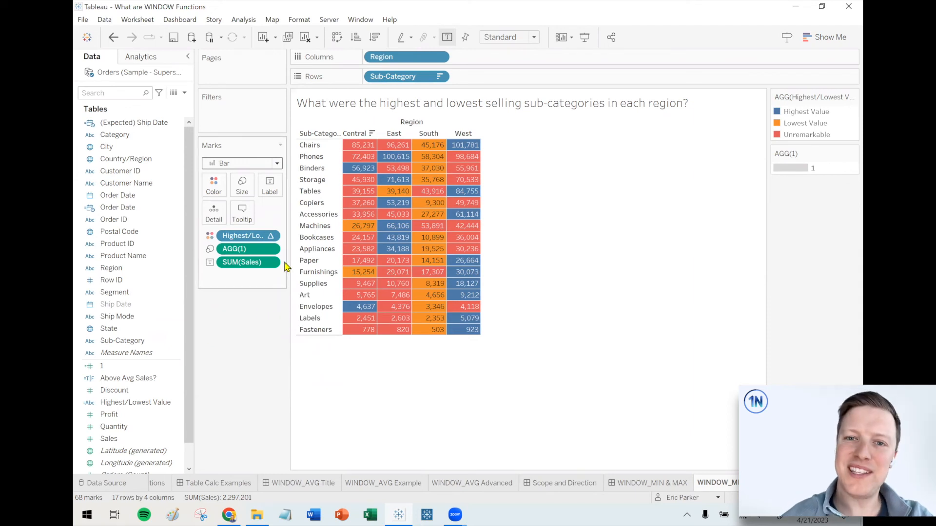
Step: Change the Highest/Lowest Value table calculation on color to compute using Table (down)
left_click(812, 114)
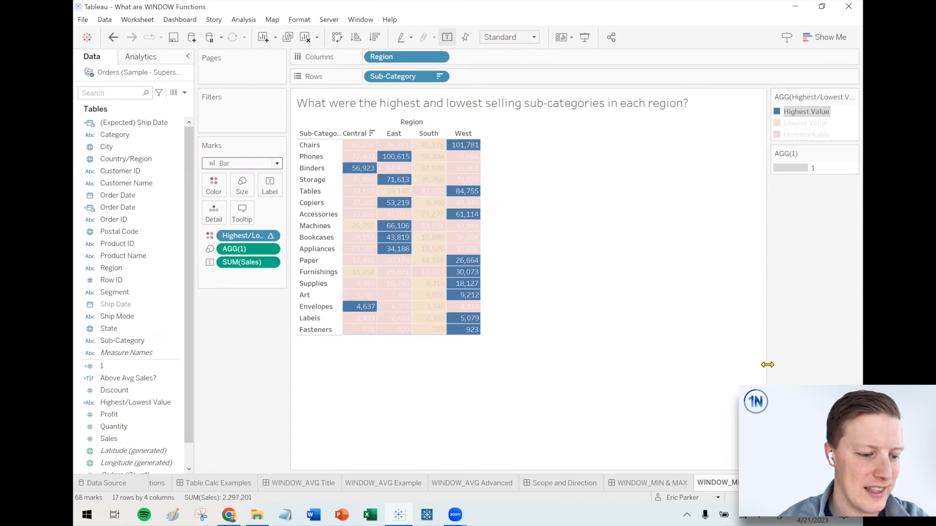
left_click(802, 114)
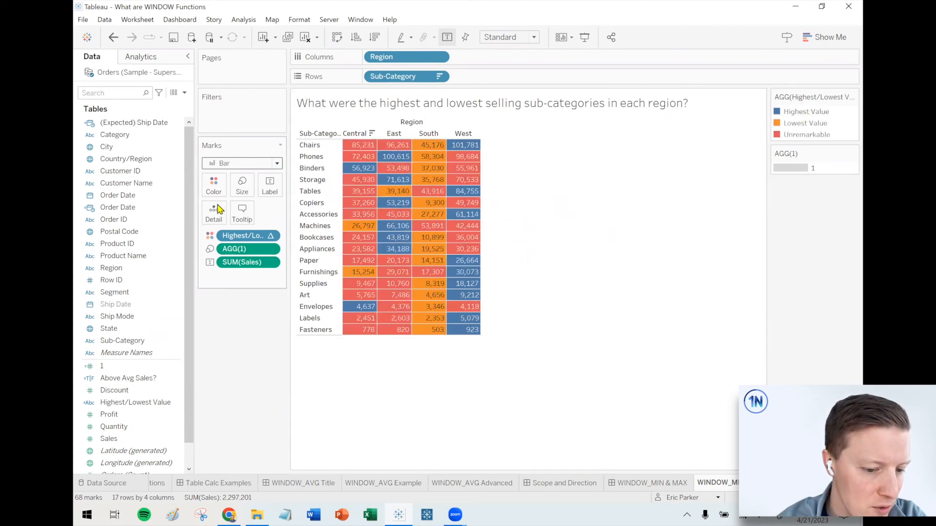
left_click(271, 234)
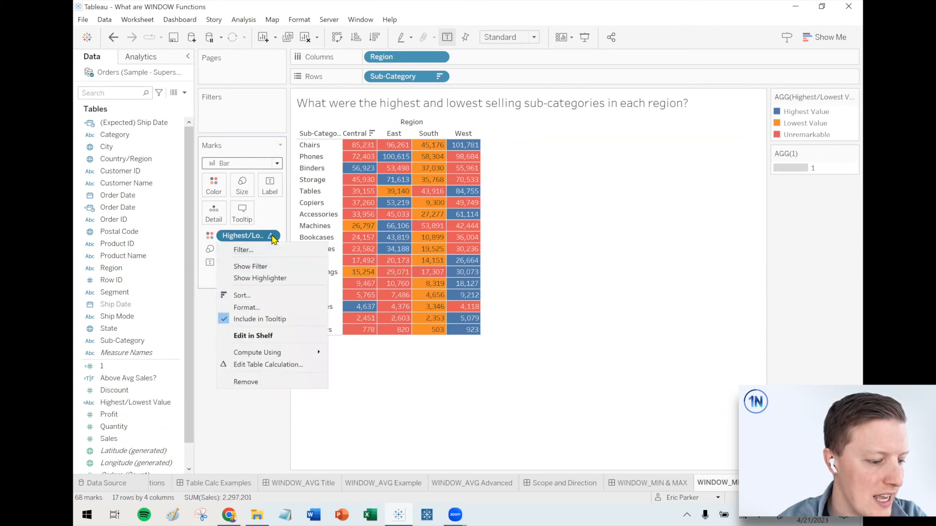
left_click(271, 365)
key("ctrl")
key("ctrl")
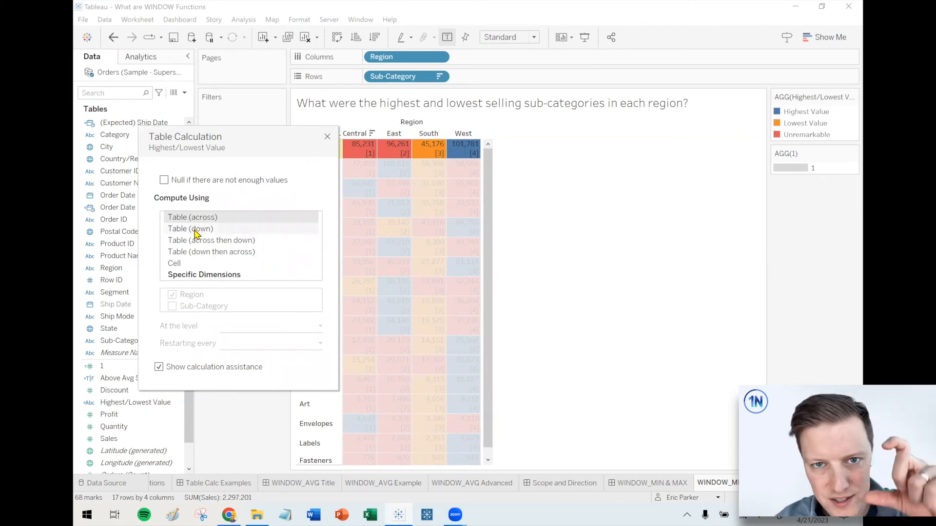
left_click(195, 229)
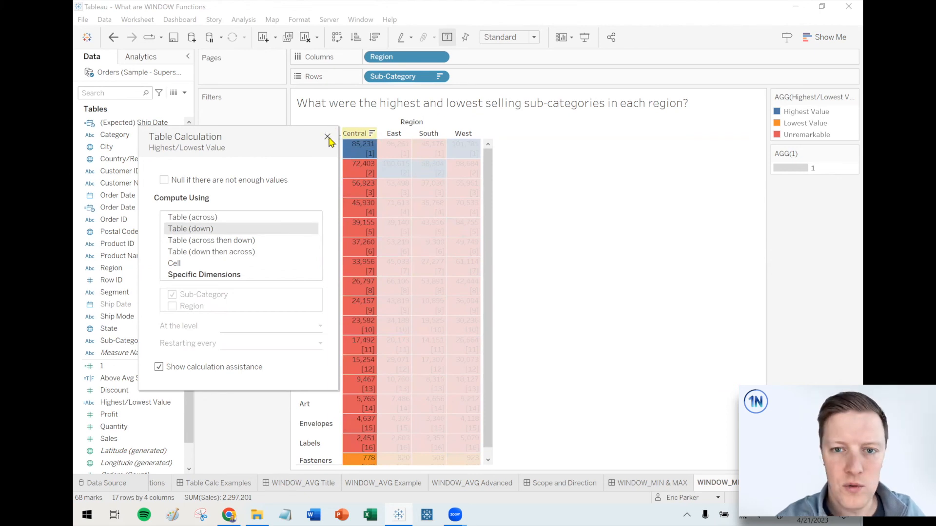
left_click(327, 137)
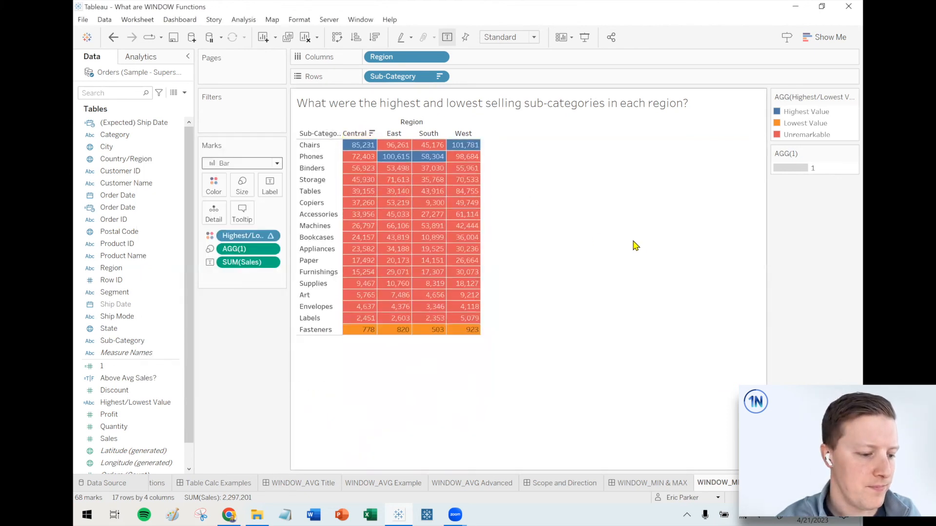
Step: Highlight the Highest Value, Lowest Value and Unremarkable cells one after another from the color legend, then clear the highlight
left_click(807, 112)
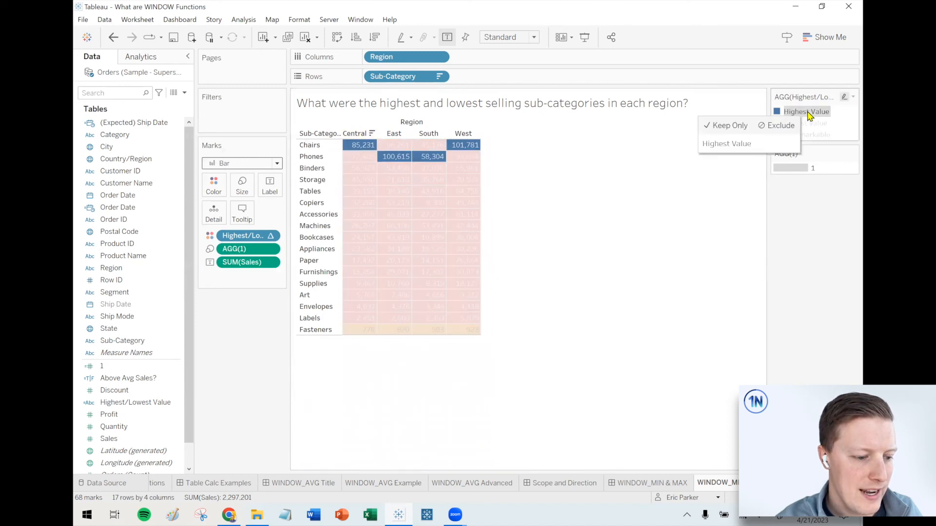
left_click(817, 123)
left_click(823, 135)
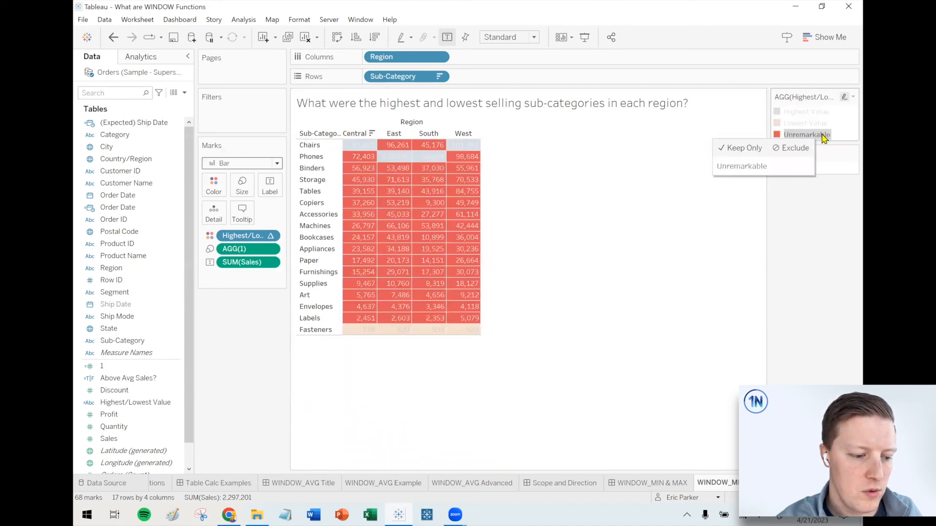
left_click(823, 136)
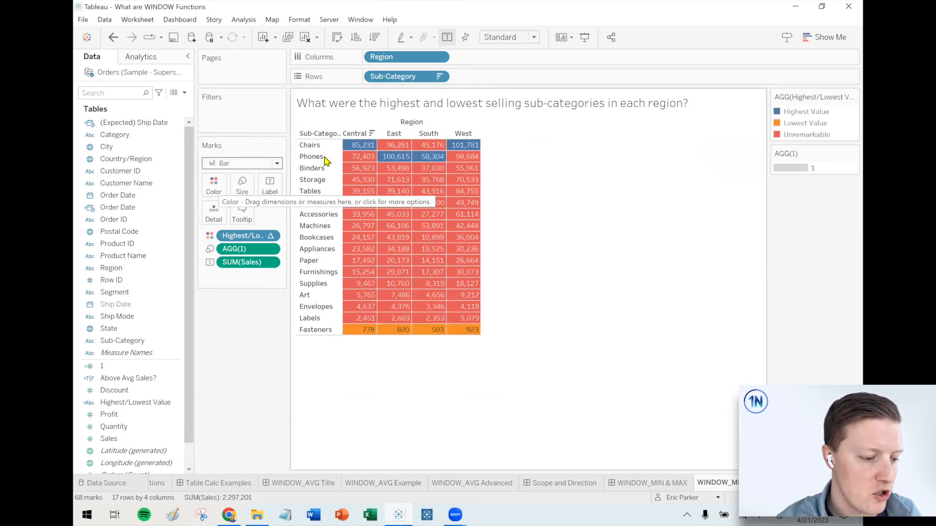
mouse_move(343, 144)
left_mouse_down()
mouse_move(372, 134)
mouse_move(373, 224)
mouse_move(331, 249)
left_mouse_up()
key("Escape")
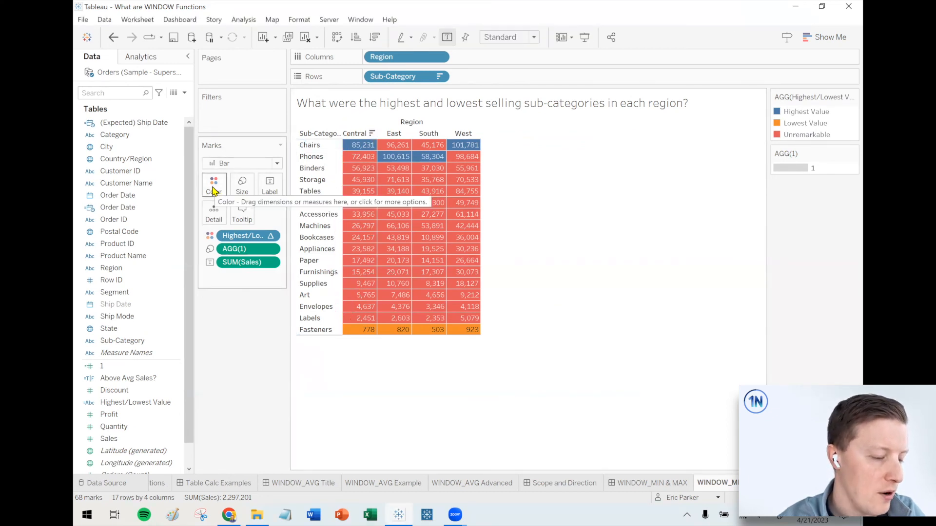
Step: Set the color of the Unremarkable item in Highest/Lowest Value to white (#ffffff) and apply it
left_click(213, 187)
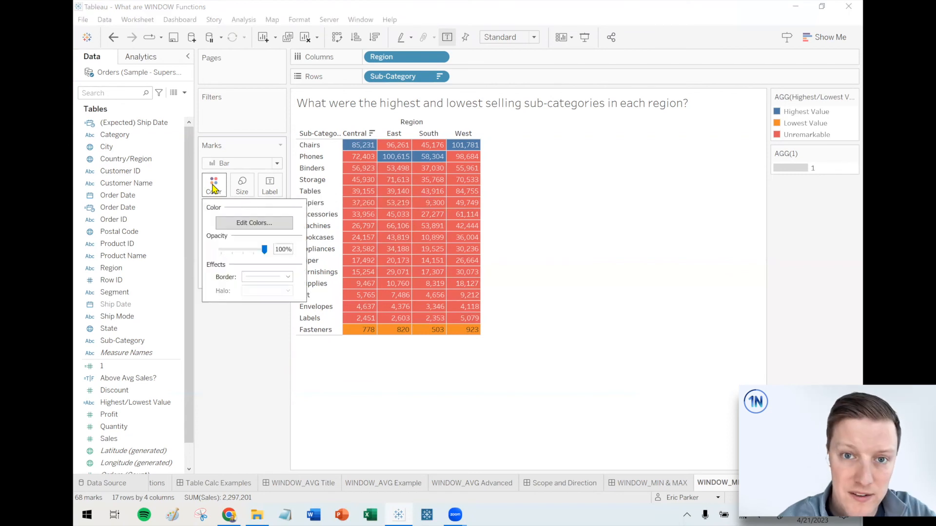
left_click(256, 223)
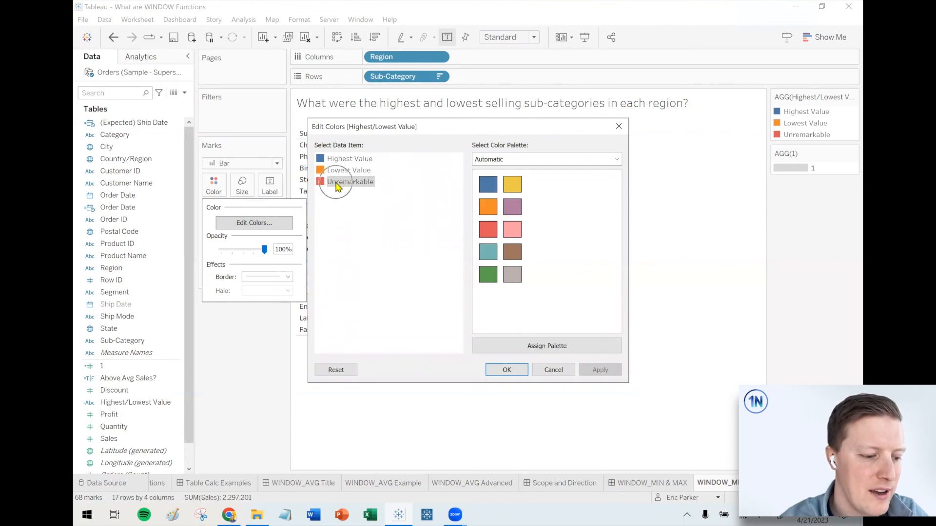
double_click(338, 184)
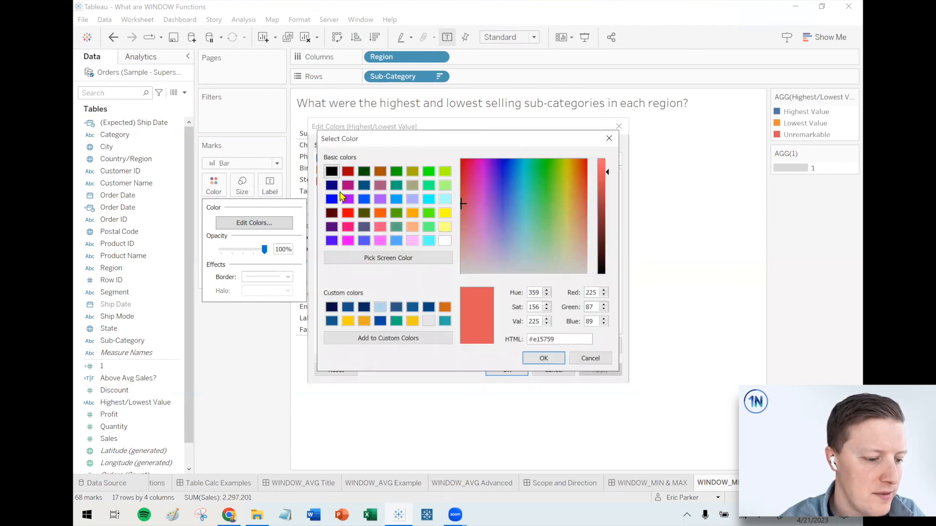
left_click(444, 240)
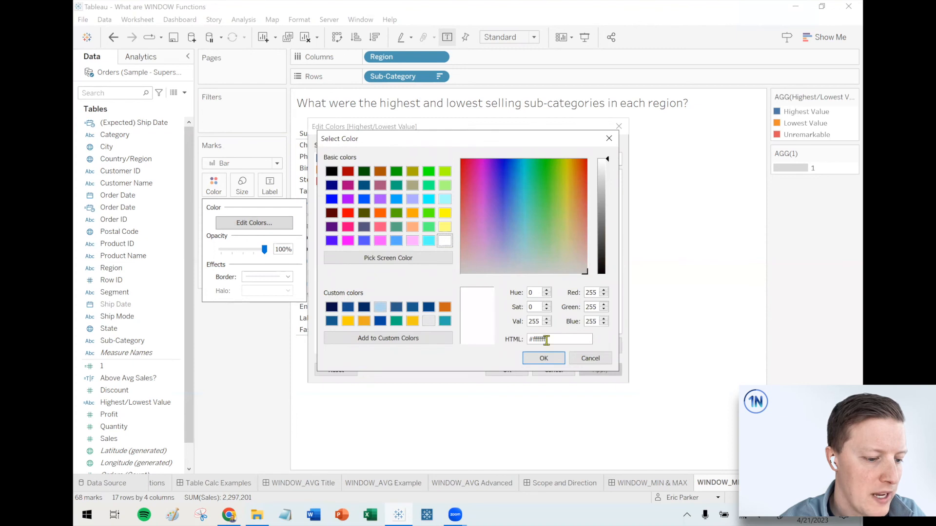
left_click(546, 360)
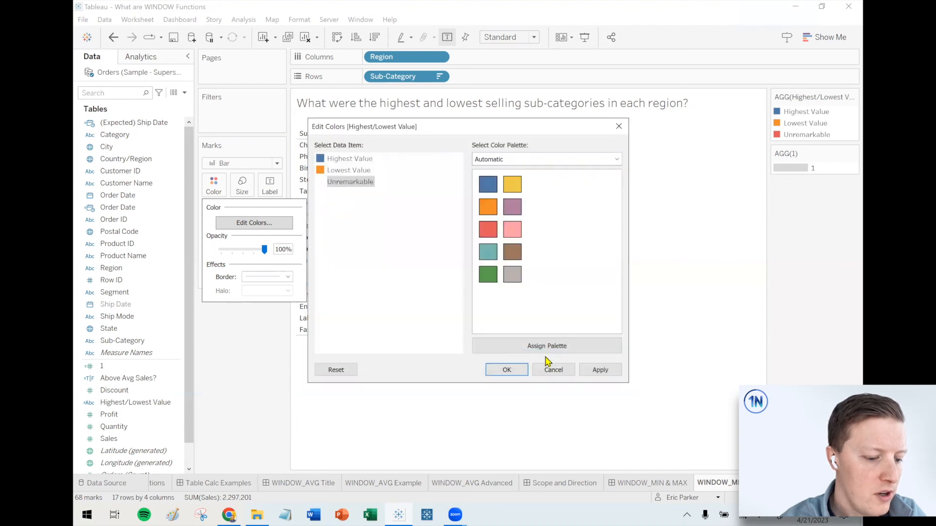
left_click(599, 370)
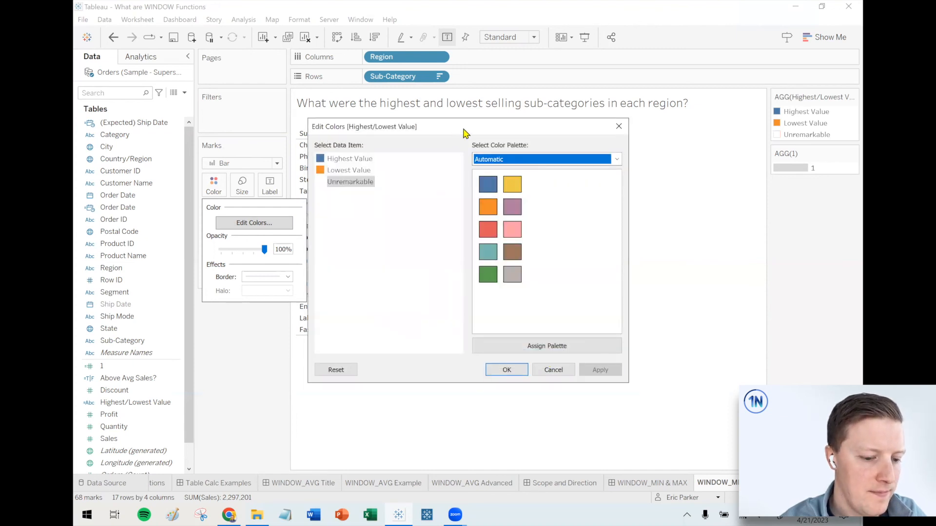
Step: Look through the available color palettes for Highest/Lowest Value, keep Automatic and close the color editor
left_click_drag(464, 130, 619, 130)
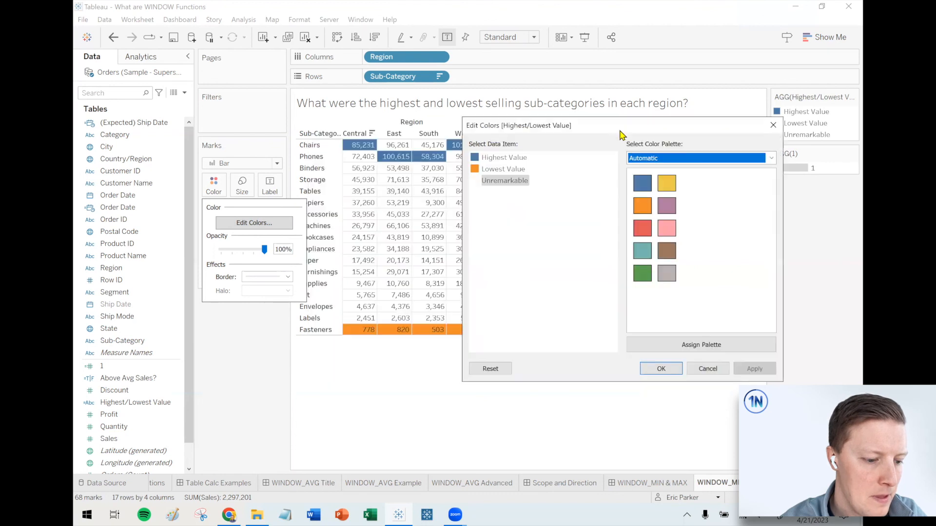
left_click(686, 161)
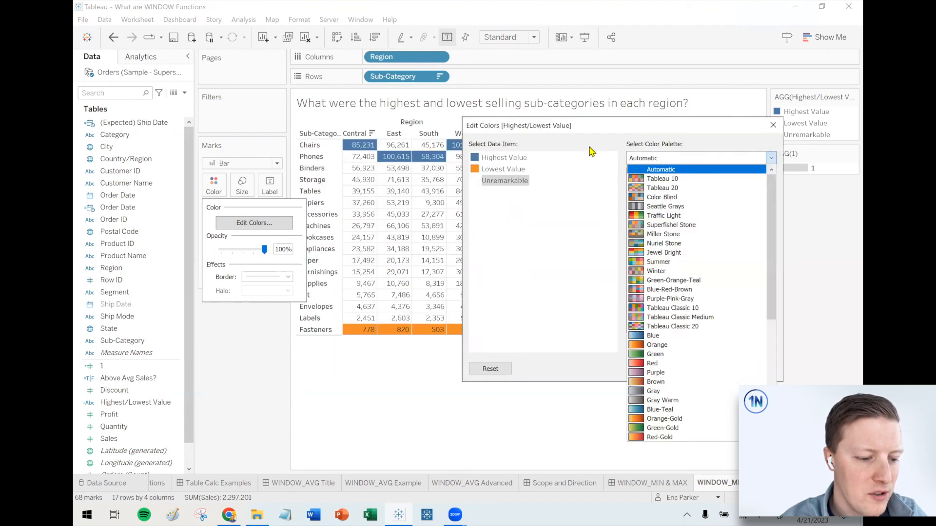
key("Down")
left_click(564, 289)
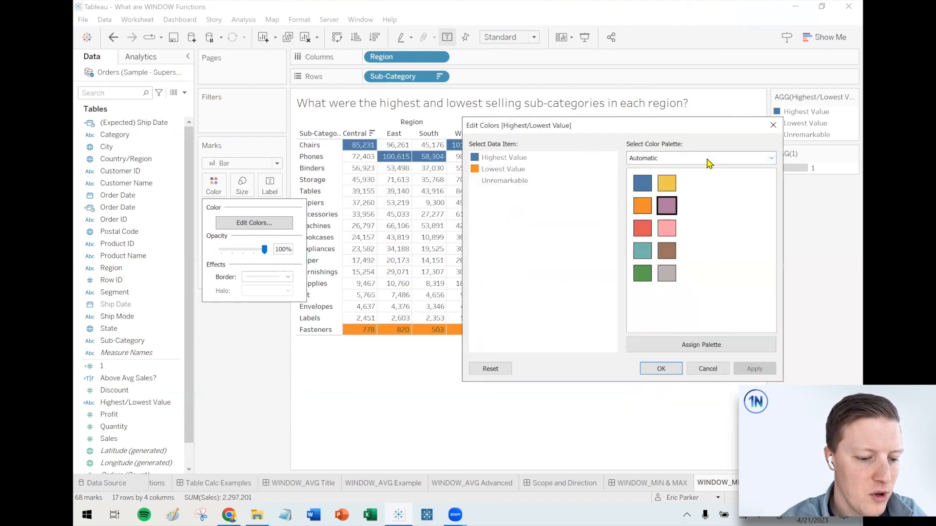
left_click(659, 371)
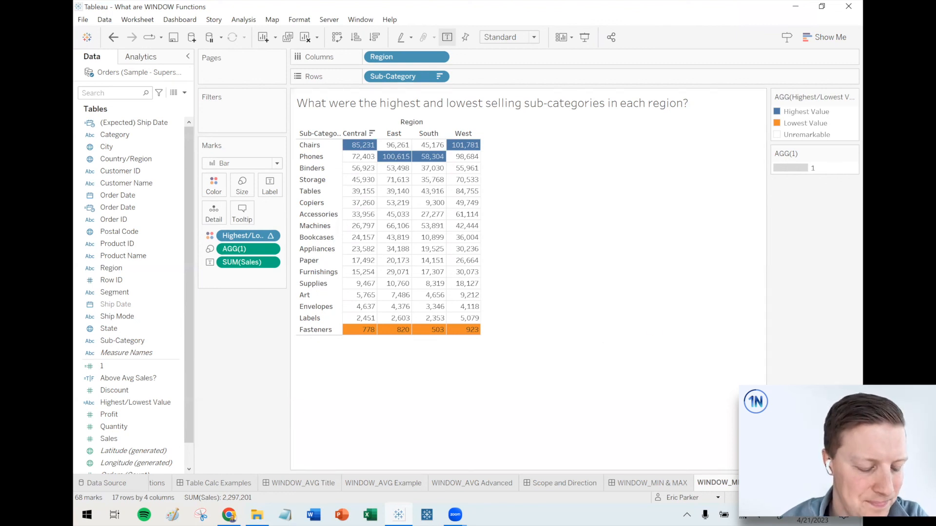
Step: Bring the workbook's first sheet tabs into view
left_click(748, 498)
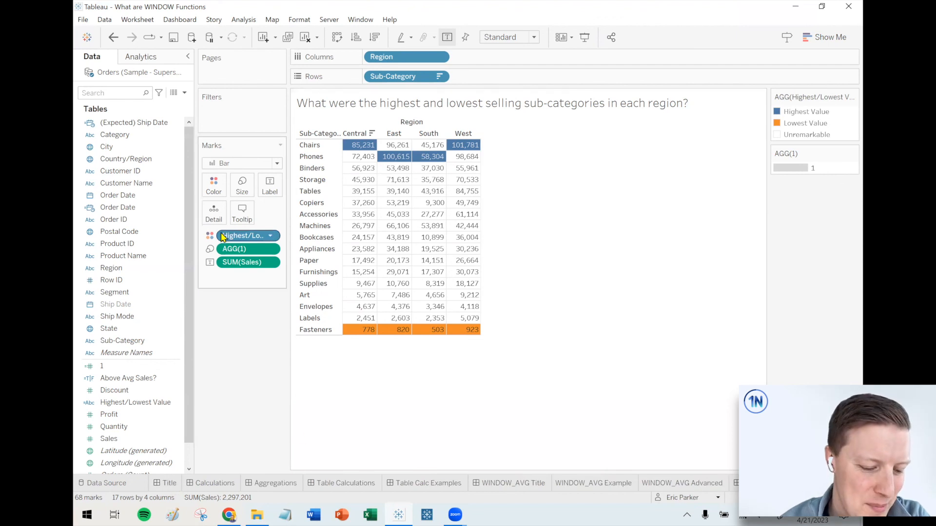